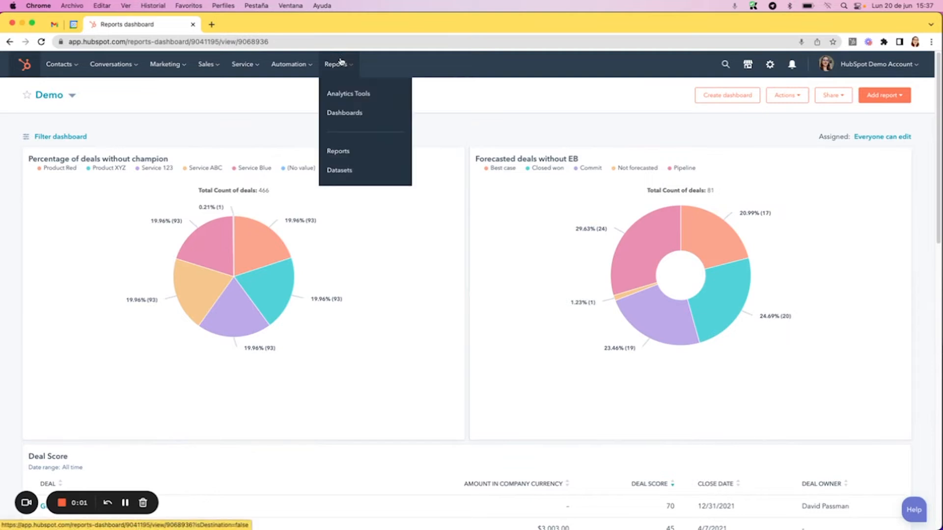
Open the lead response time report in the sales analytics
left_click(347, 93)
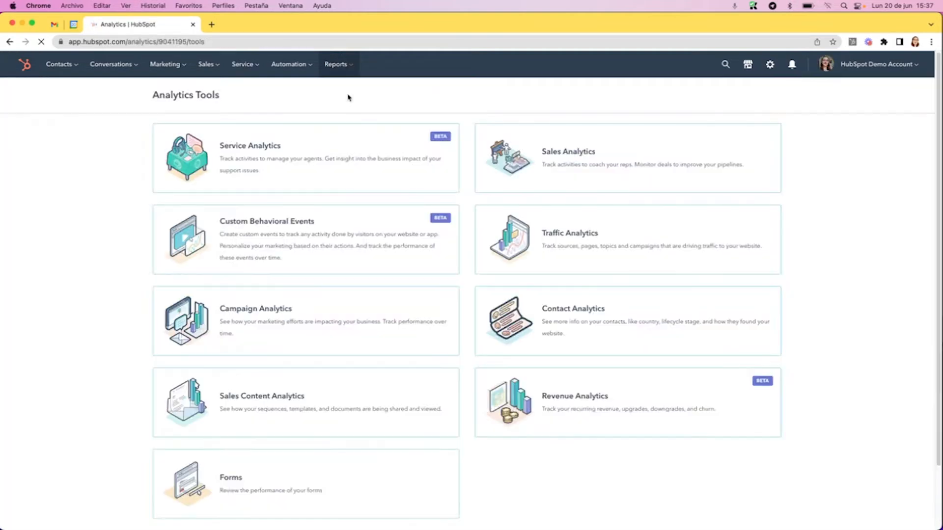
left_click(562, 176)
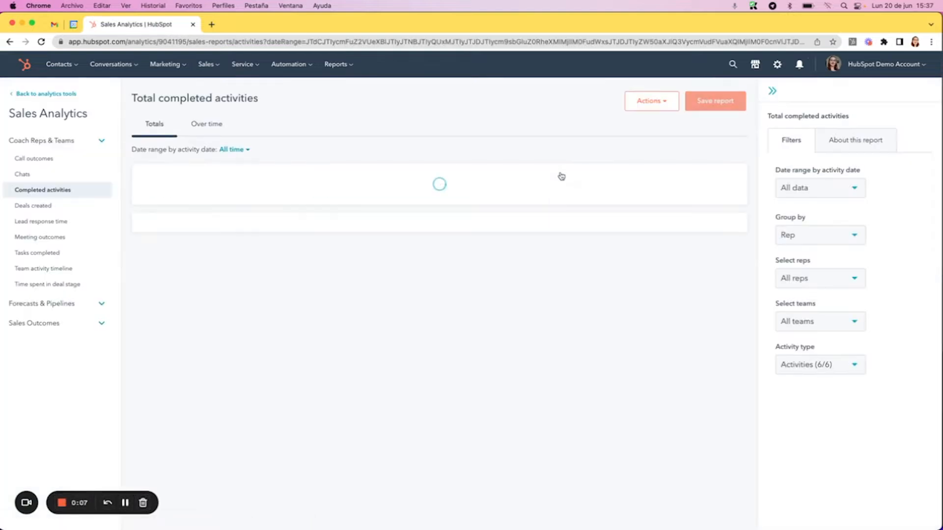
left_click(53, 222)
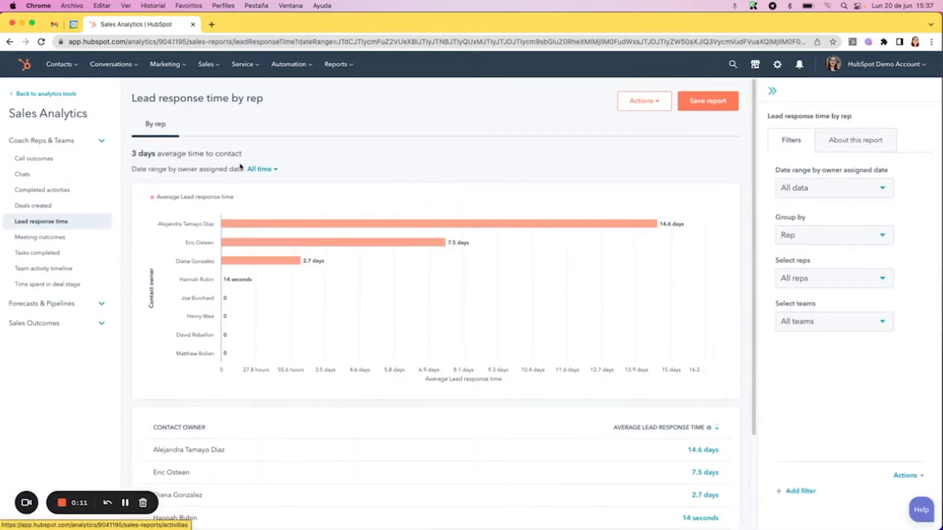
Open the deals board and bring up its pipeline choices
left_click(211, 70)
left_click(217, 93)
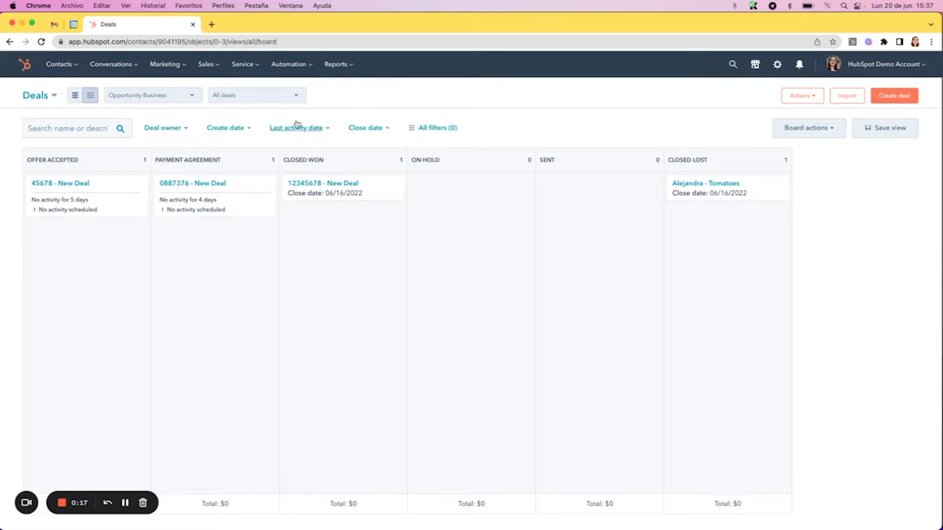
left_click(182, 96)
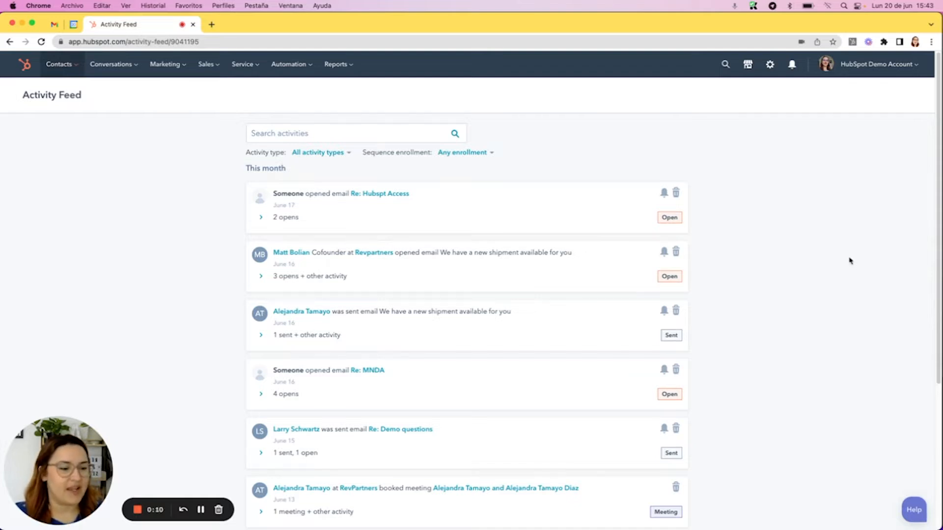
Open the property settings and show the deal properties
left_click(770, 71)
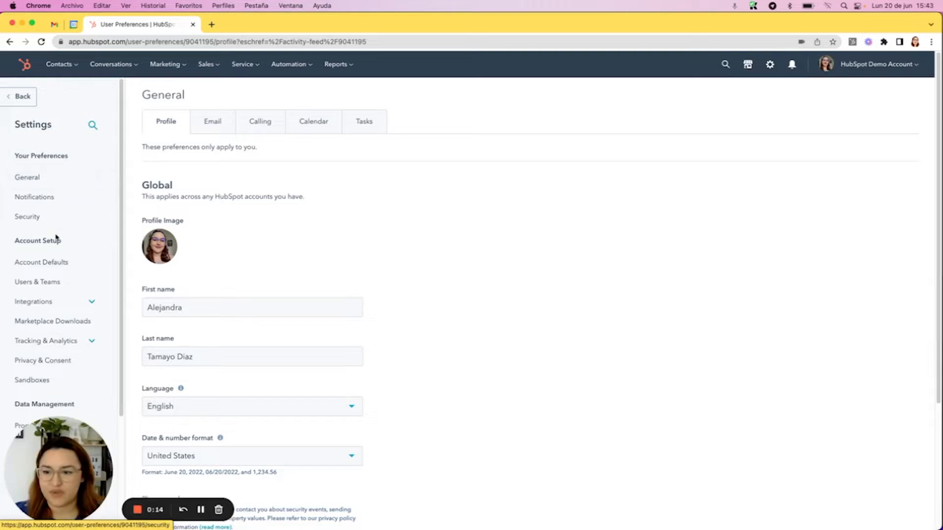
scroll(73, 228, "down", 4)
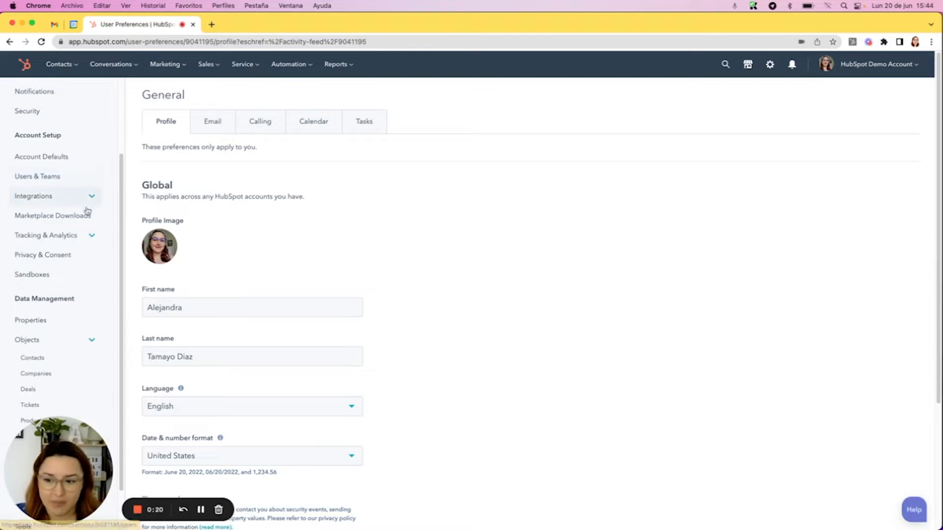
left_click(26, 327)
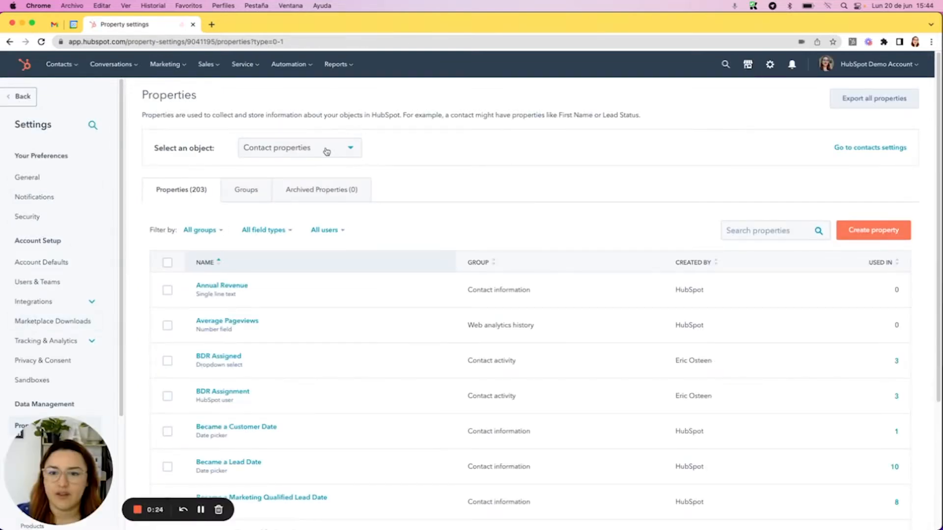
left_click(326, 151)
left_click(298, 239)
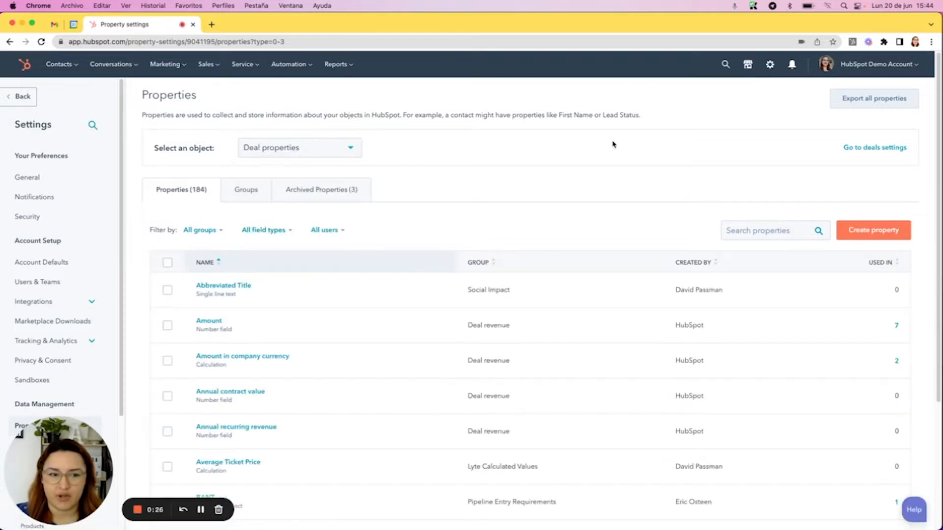
Start a new deal property labelled "First sales activity" in the Deal activity group
left_click(870, 231)
left_click(757, 198)
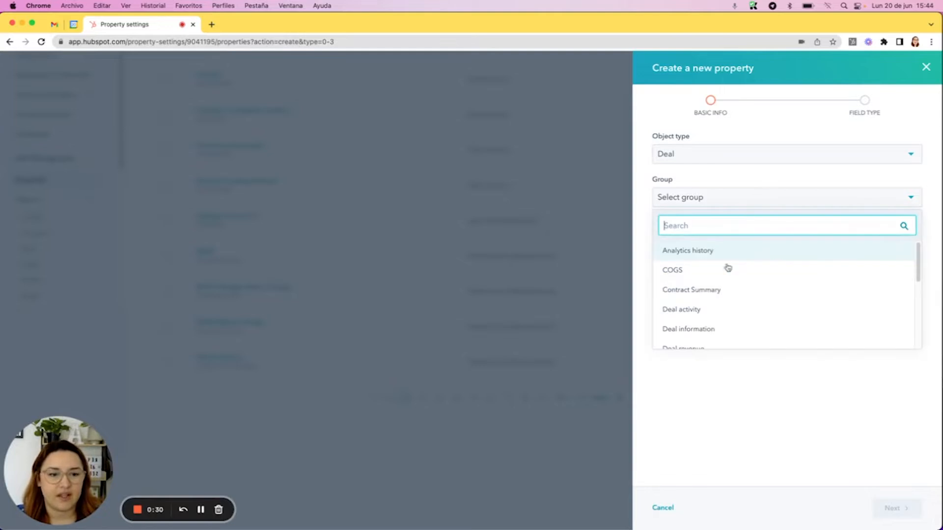
left_click(720, 309)
type("First sales activity")
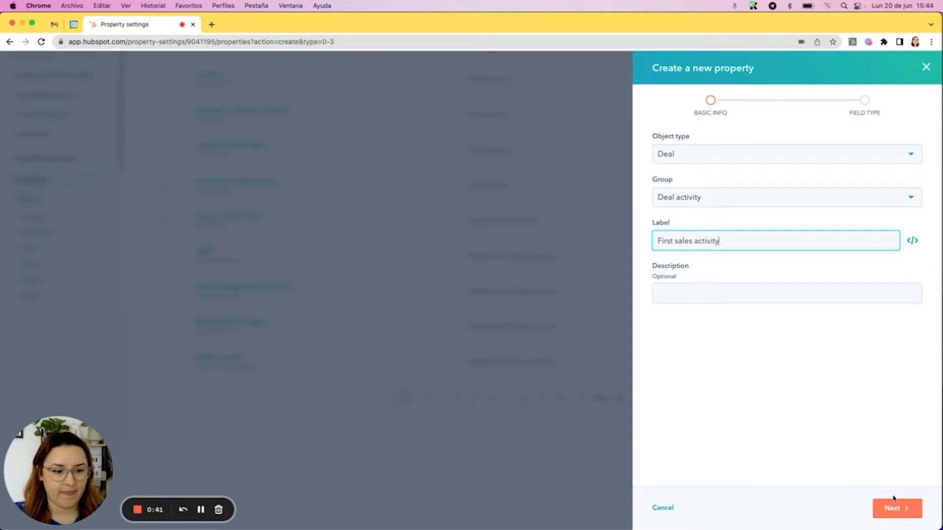
left_click(895, 507)
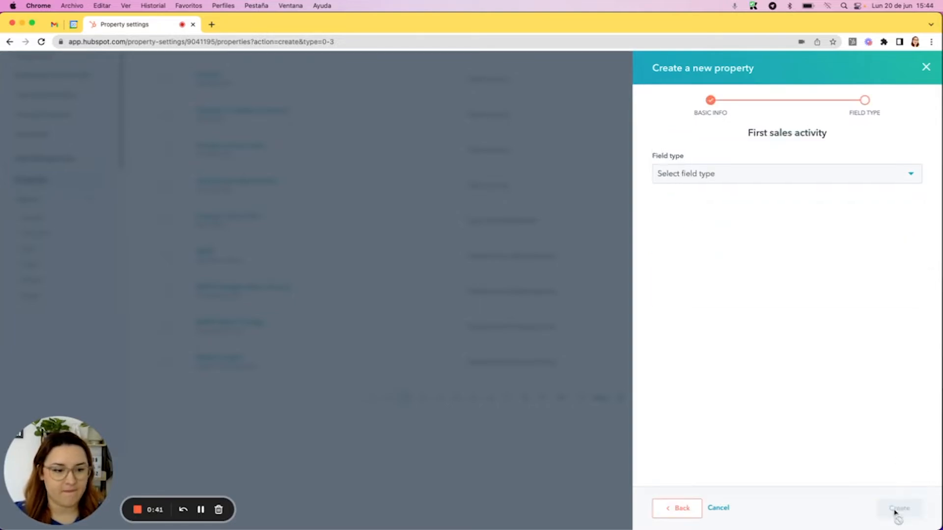
Set the field type of First sales activity to Date picker and create the property
left_click(716, 173)
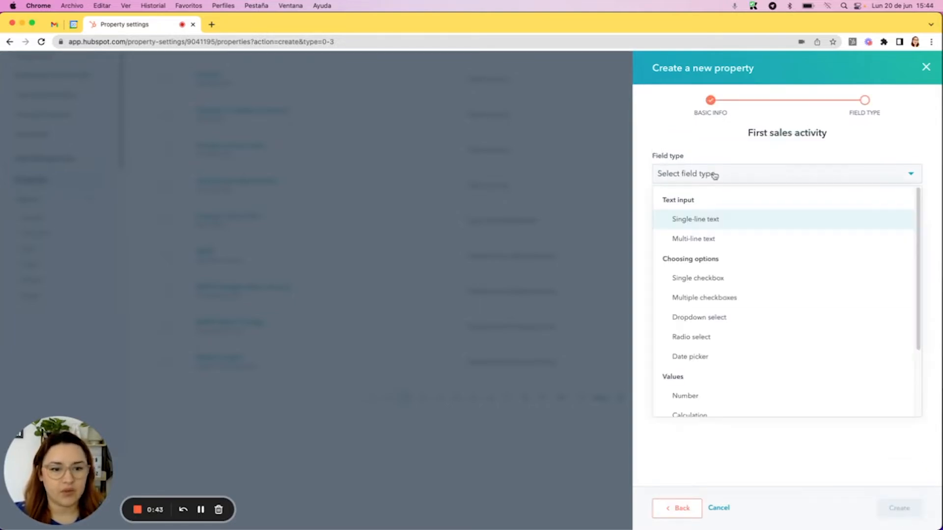
left_click(738, 358)
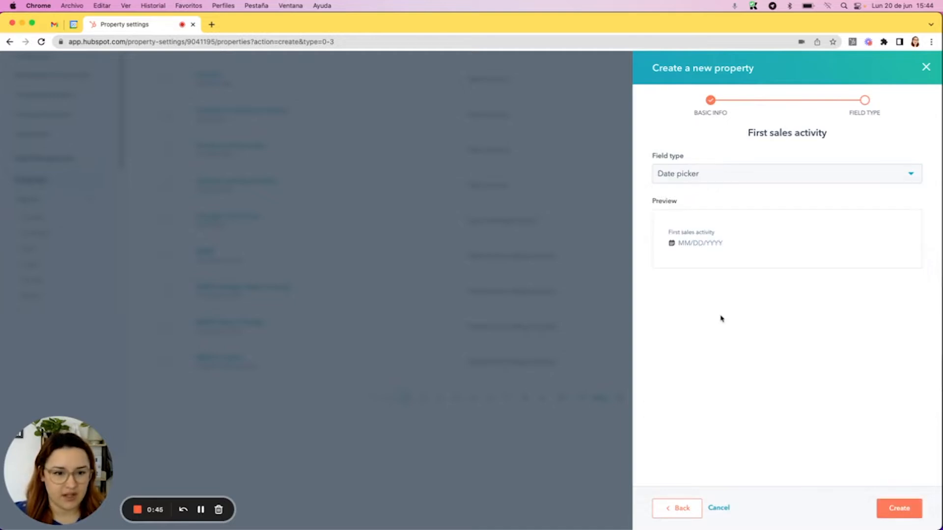
left_click(899, 509)
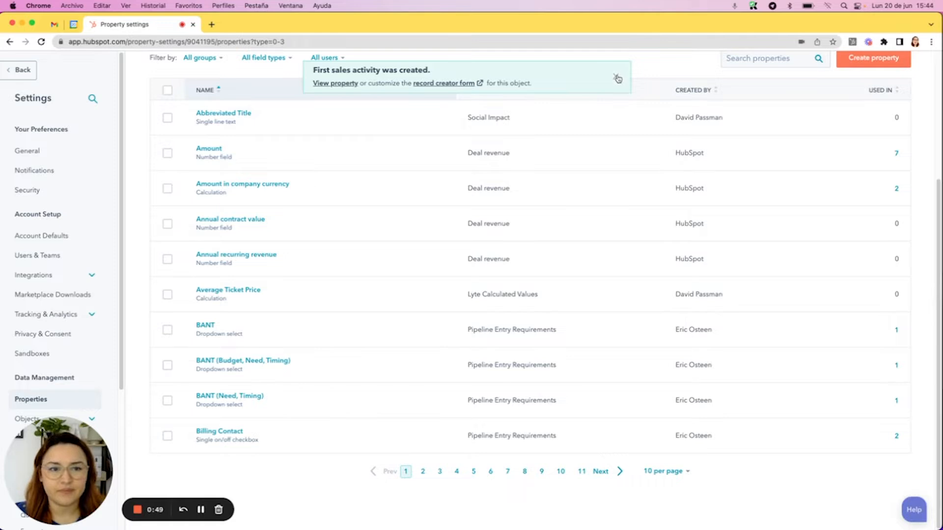
left_click(616, 77)
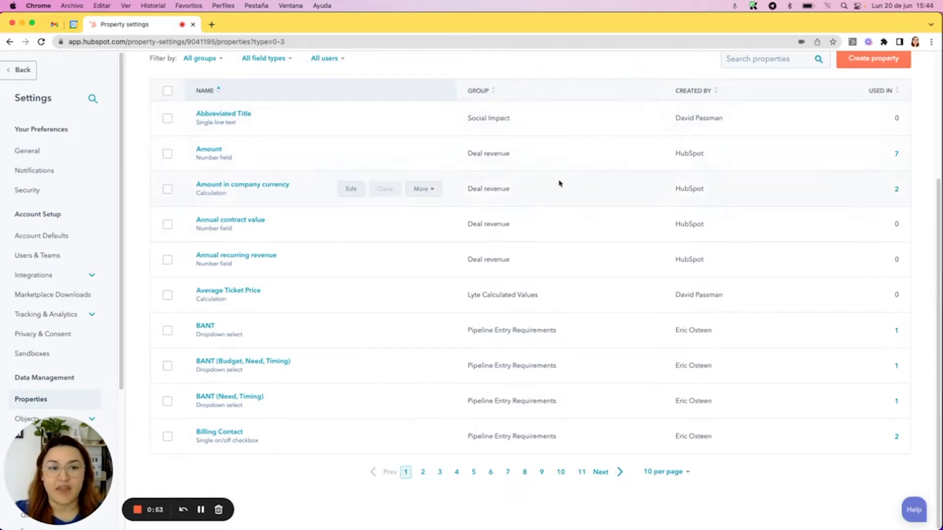
Start another deal property labelled "Deal response time" in the Deal activity group
scroll(540, 128, "up", 2)
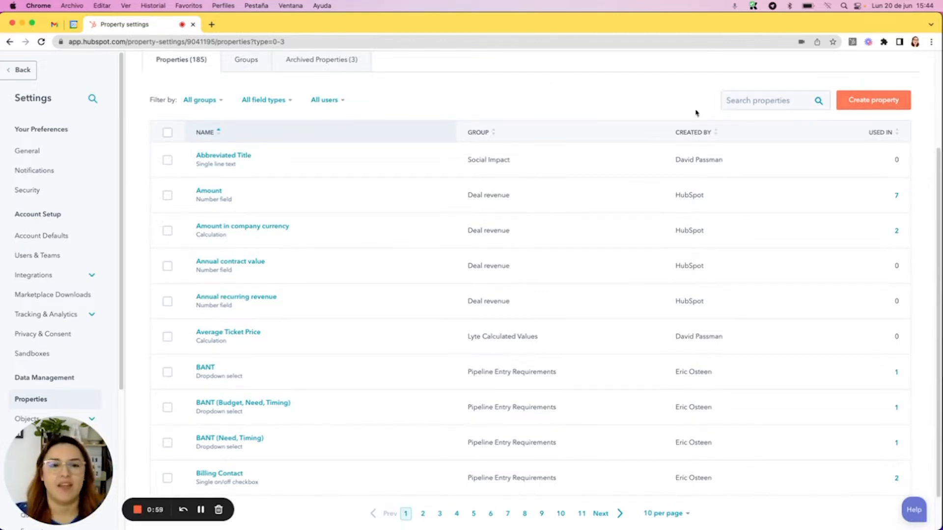
scroll(450, 107, "up", 3)
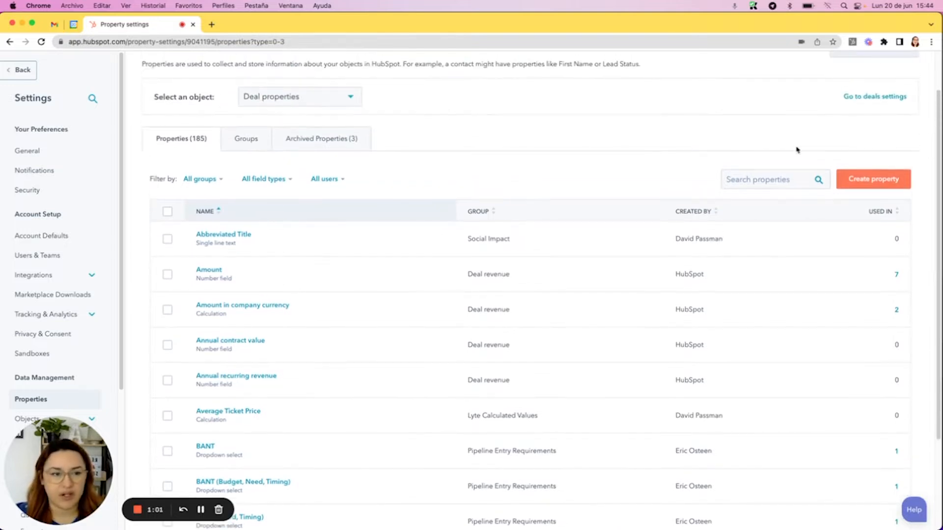
left_click(882, 189)
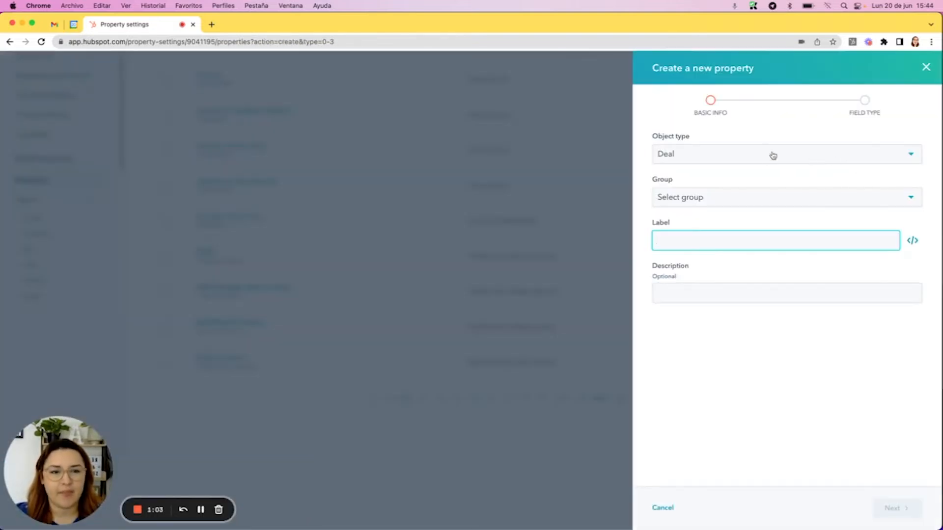
left_click(695, 198)
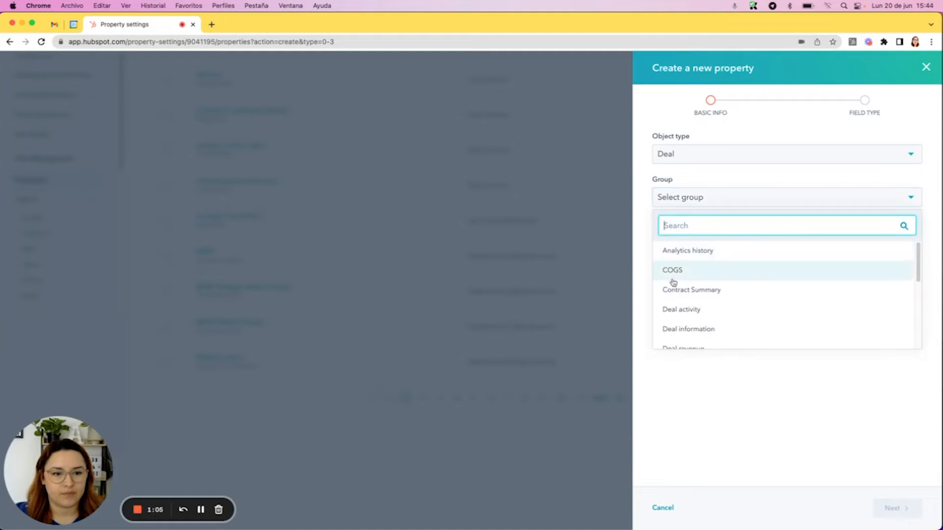
left_click(699, 311)
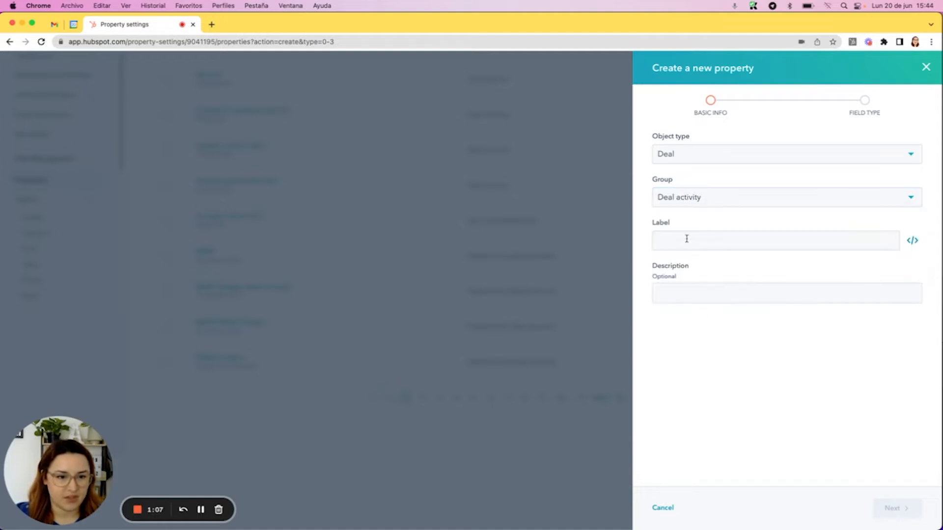
left_click(698, 242)
type("Deal response time")
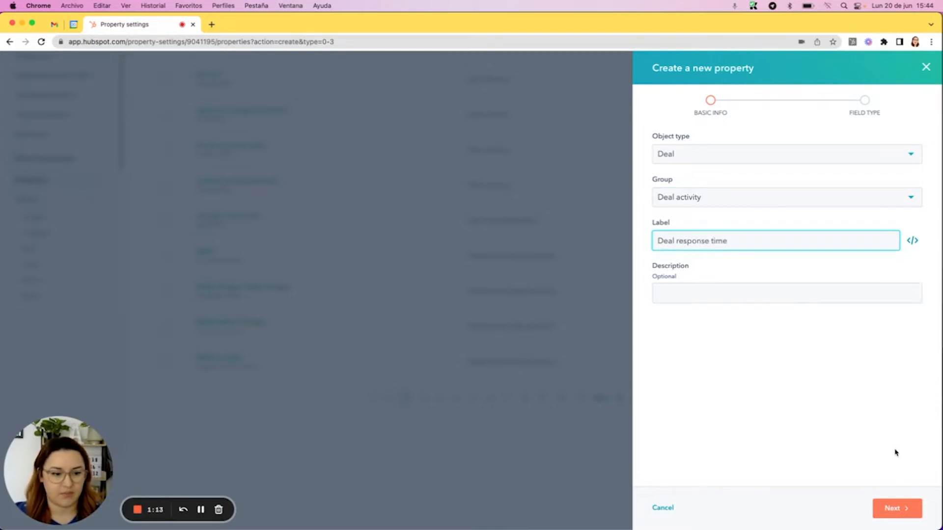
left_click(898, 508)
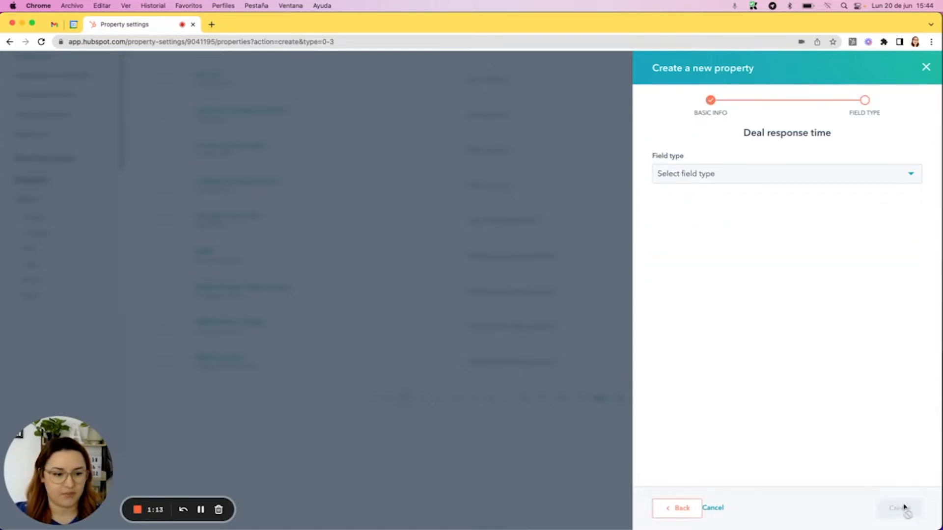
Make Deal response time a Calculation field with Time Between as the calculated property type
left_click(704, 177)
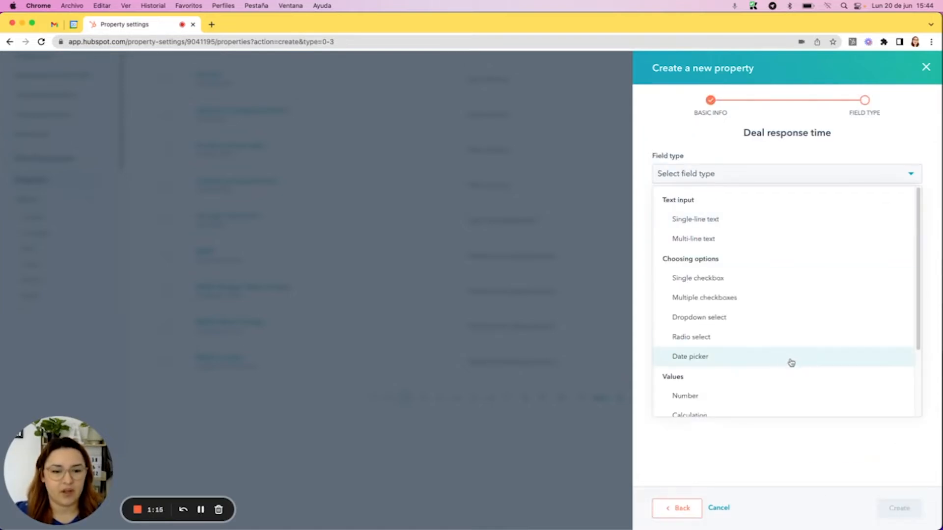
scroll(765, 344, "down", 3)
left_click(694, 334)
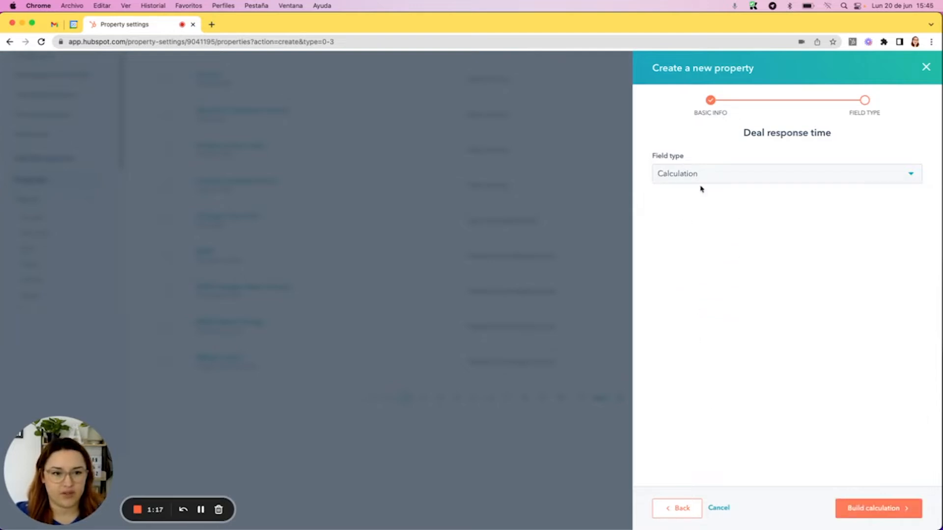
left_click(869, 510)
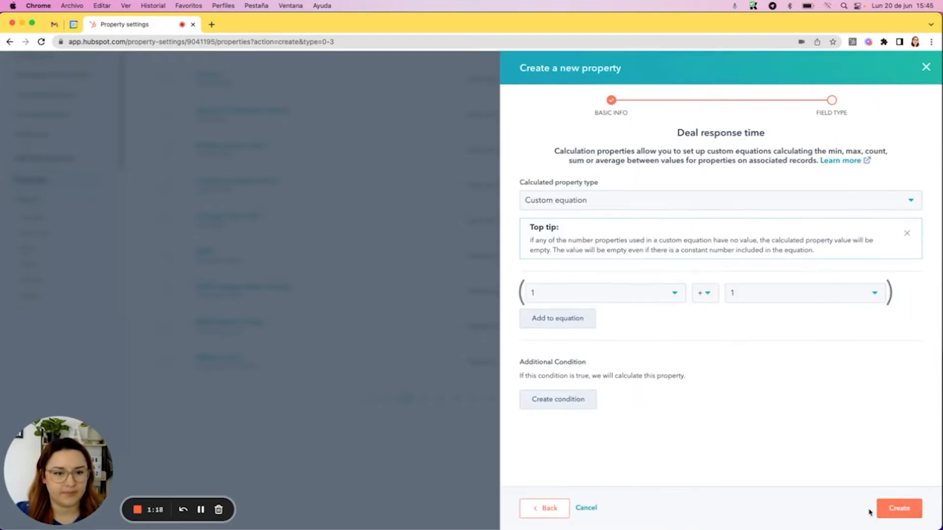
left_click(591, 204)
scroll(574, 259, "down", 2)
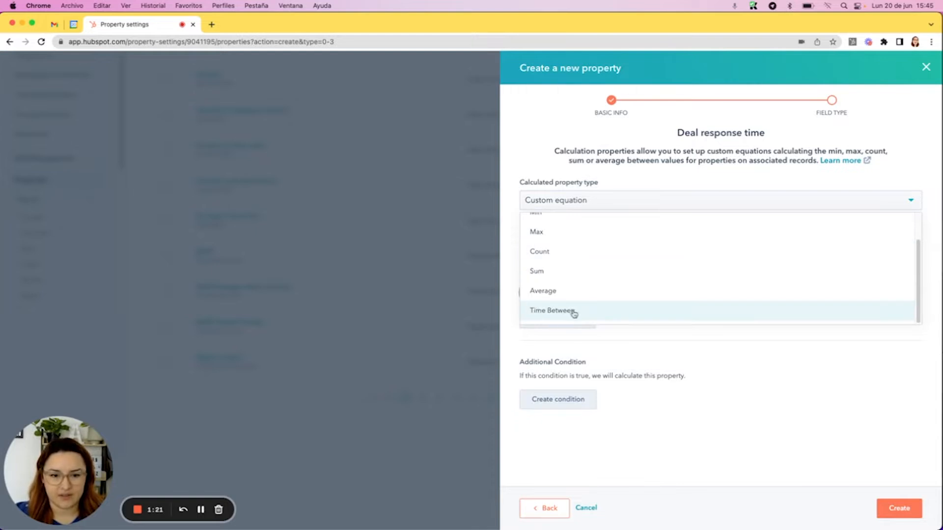
left_click(573, 312)
Set the start date to Owner Assigned Date and the end date to First sales activity, and create the property
left_click(563, 279)
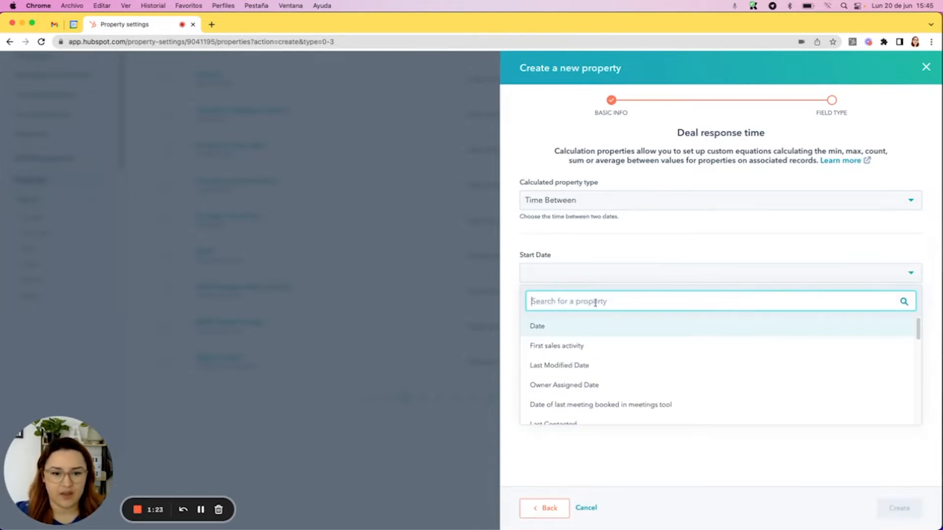
left_click(599, 386)
left_click(579, 310)
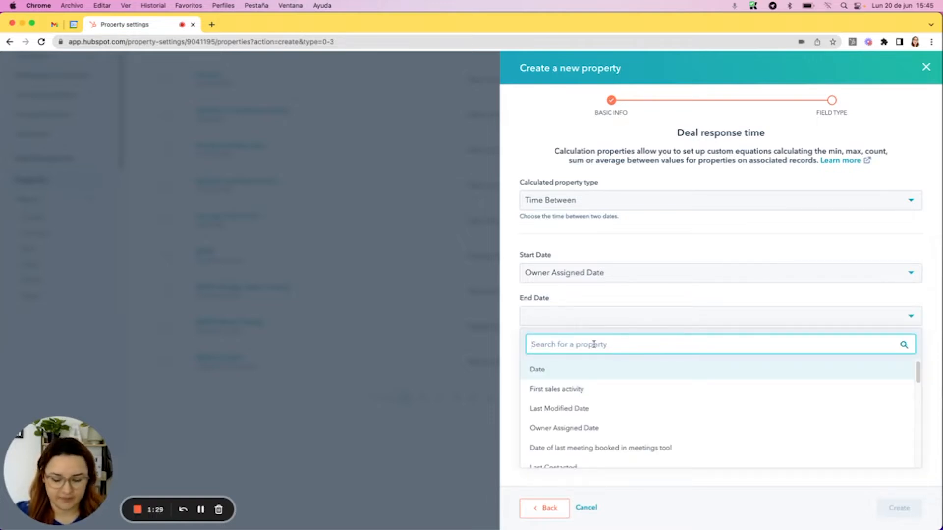
type("fir")
left_click(597, 376)
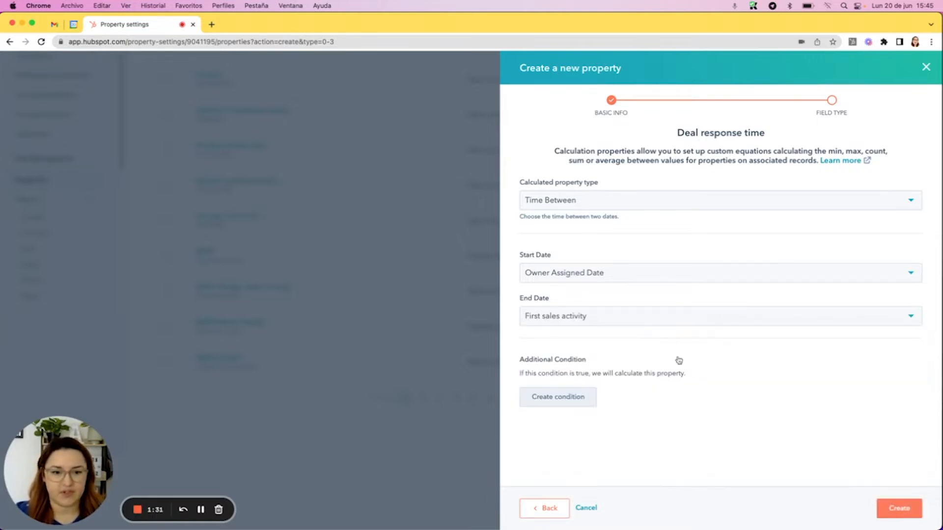
left_click(901, 508)
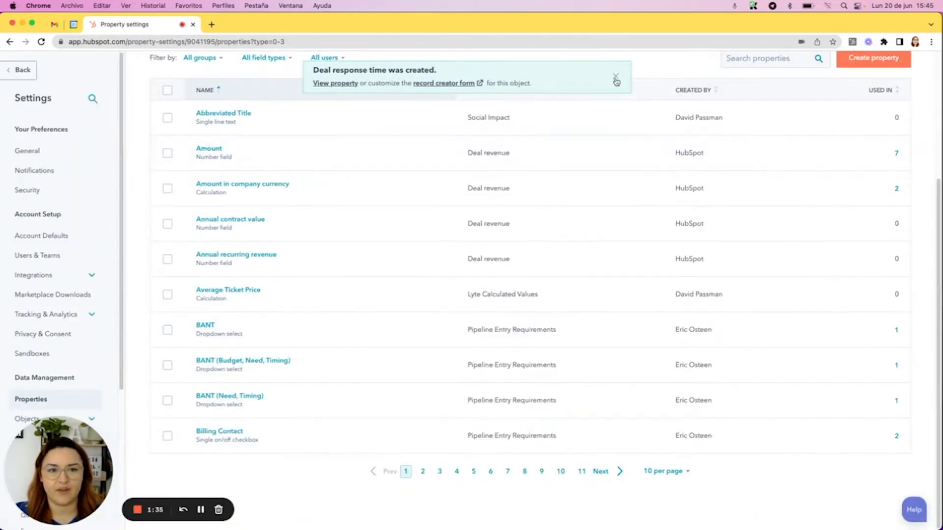
left_click(616, 79)
Go to the automation workflows and start creating a new workflow
scroll(379, 242, "up", 5)
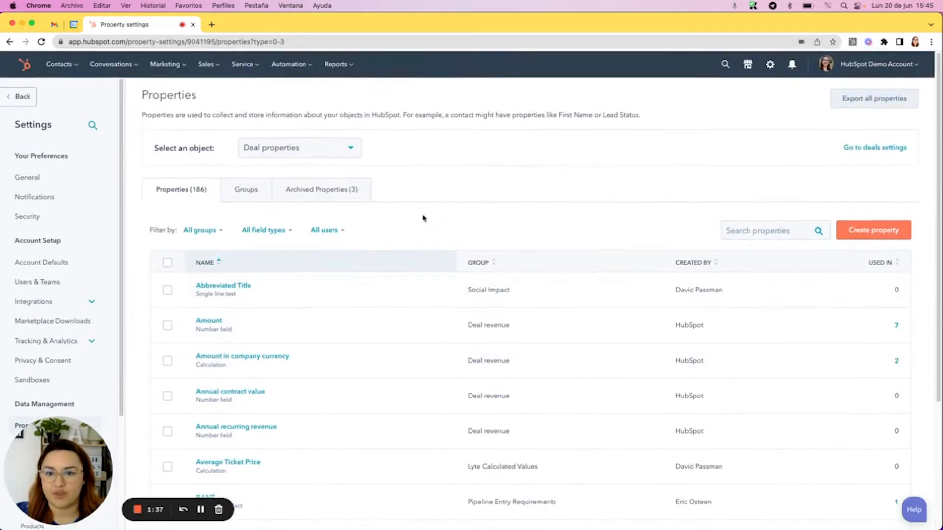
left_click(289, 64)
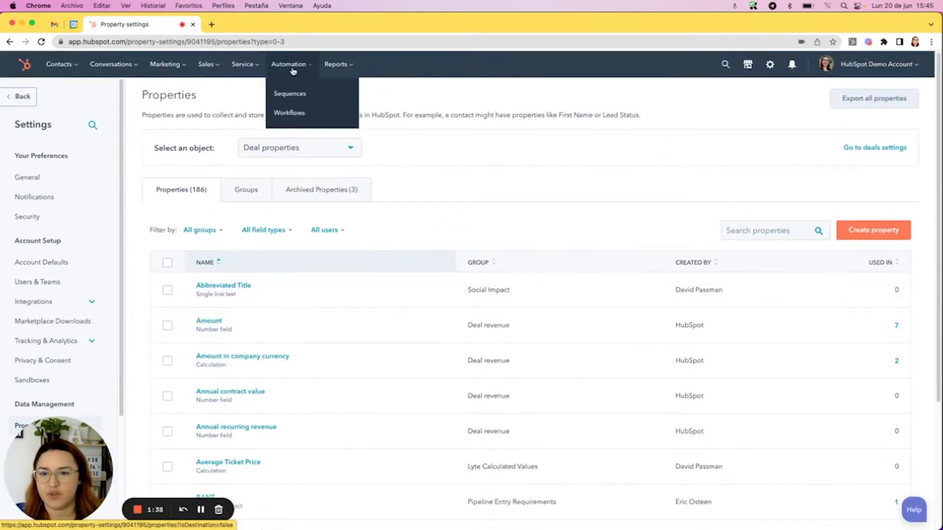
left_click(291, 113)
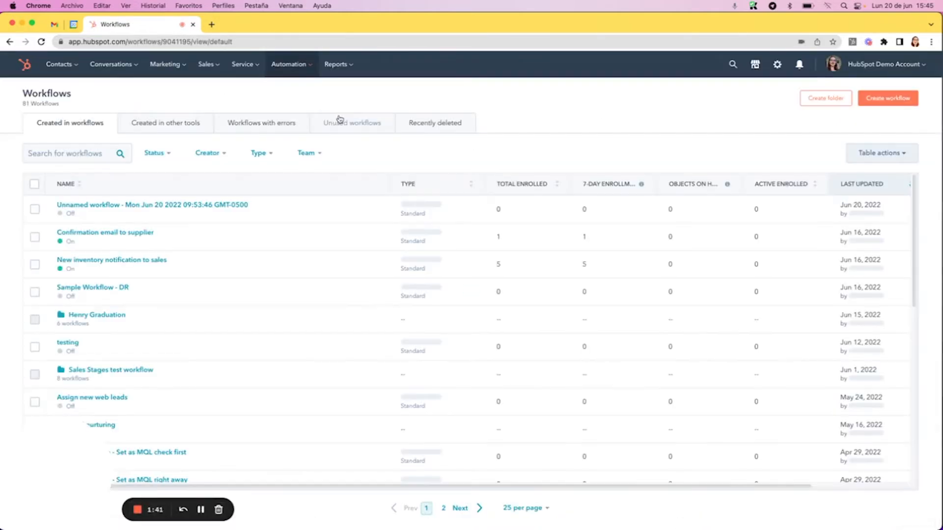
left_click(891, 97)
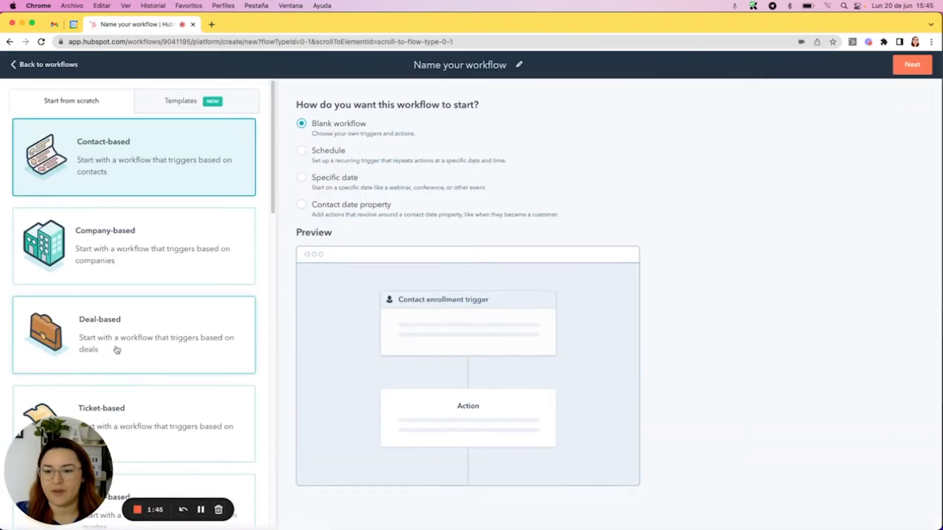
Make the new workflow a blank deal-based one, name it "Deal response time timestamp", and continue to its editor
left_click(118, 332)
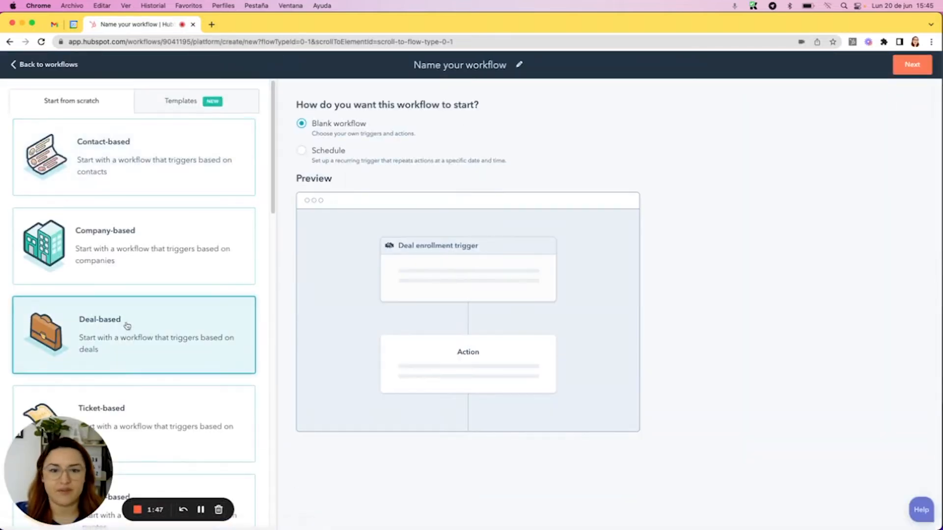
left_click(458, 65)
type("Deal resp")
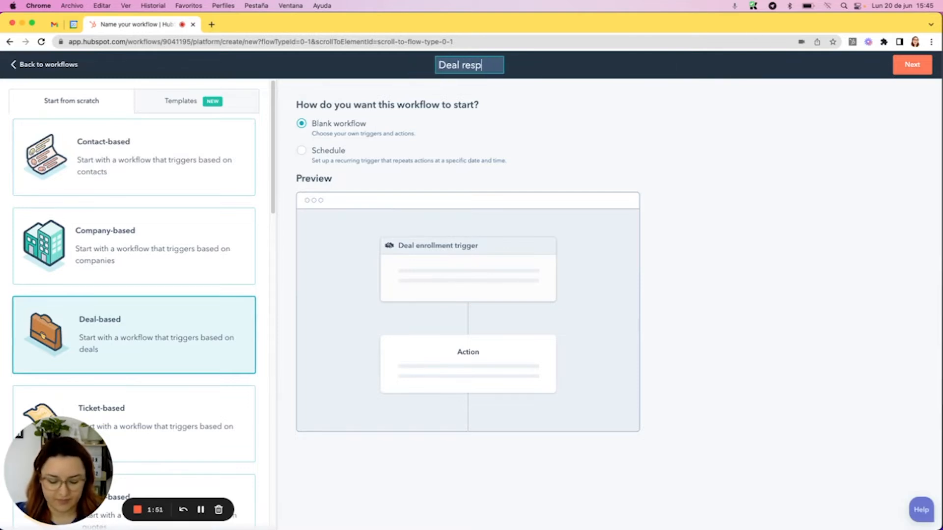
type("onse time timestamp")
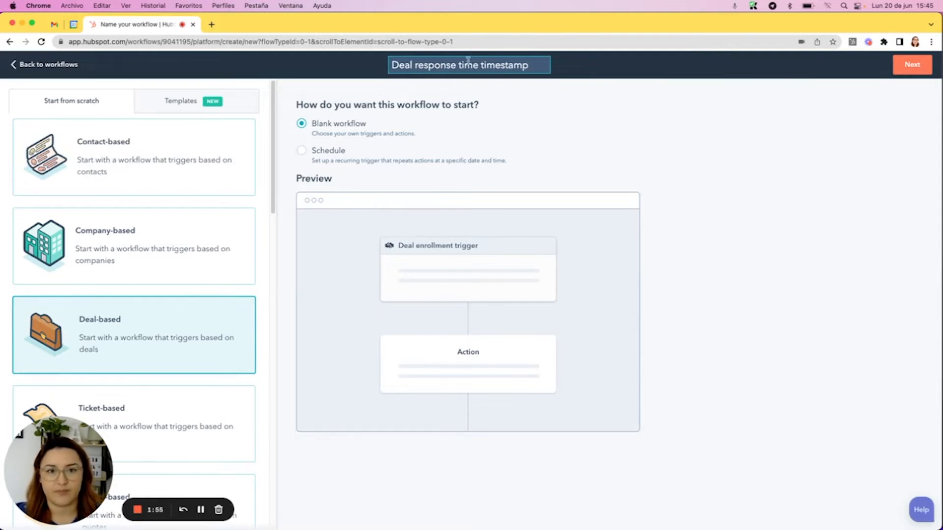
left_click(912, 64)
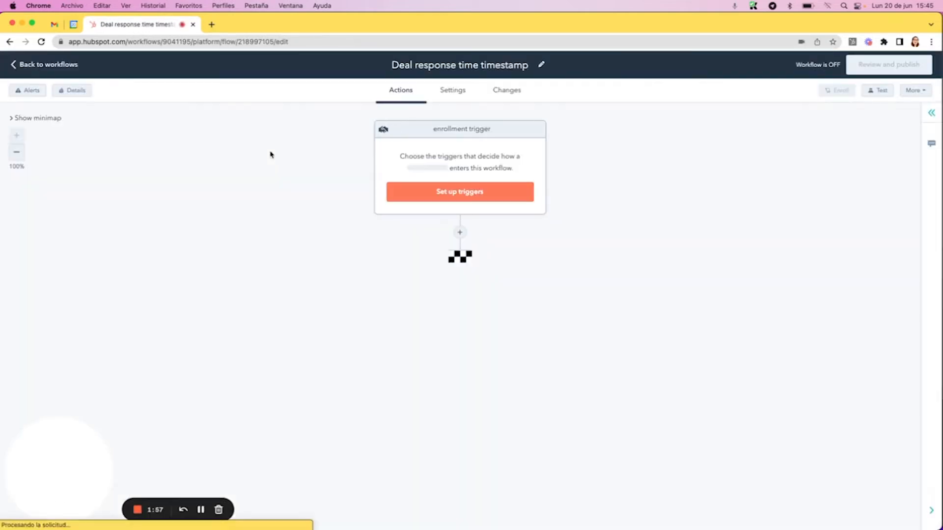
Start a deal enrollment trigger that filters on the Activity type property of associated engagements
left_click(464, 196)
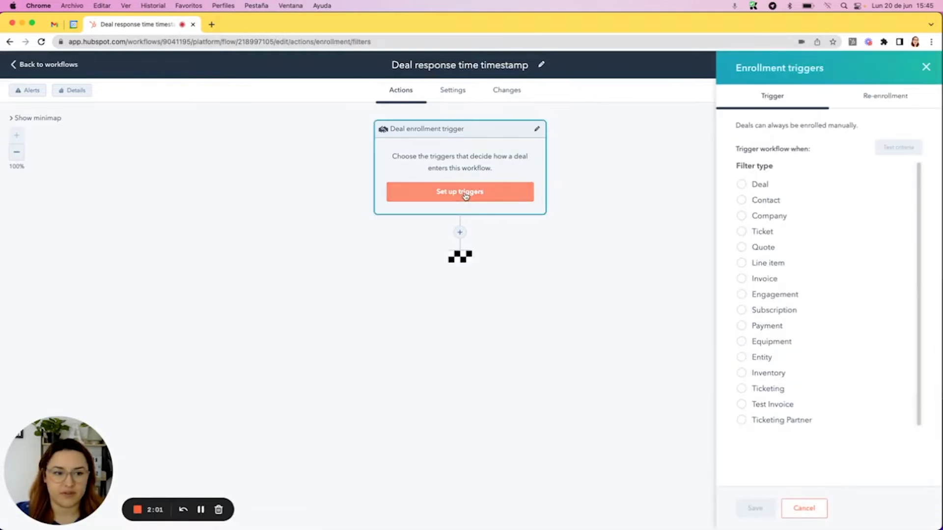
left_click(770, 297)
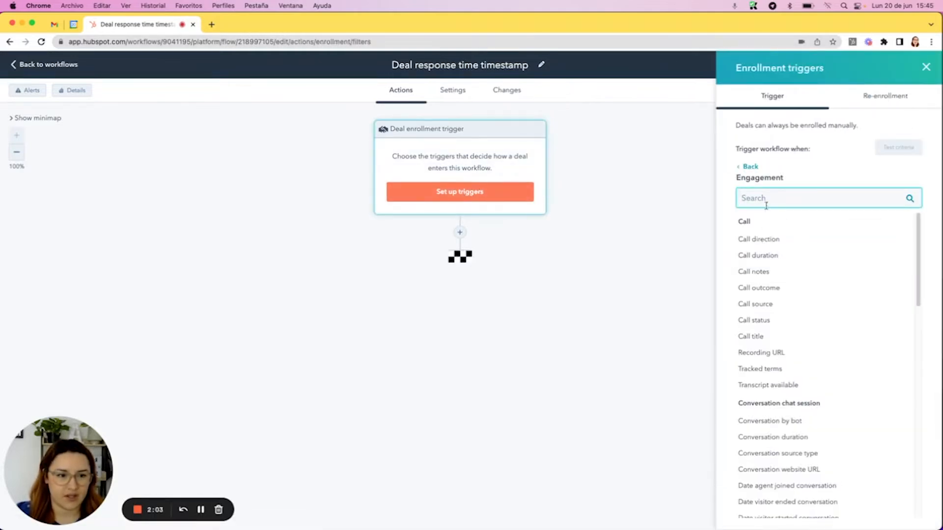
type("type")
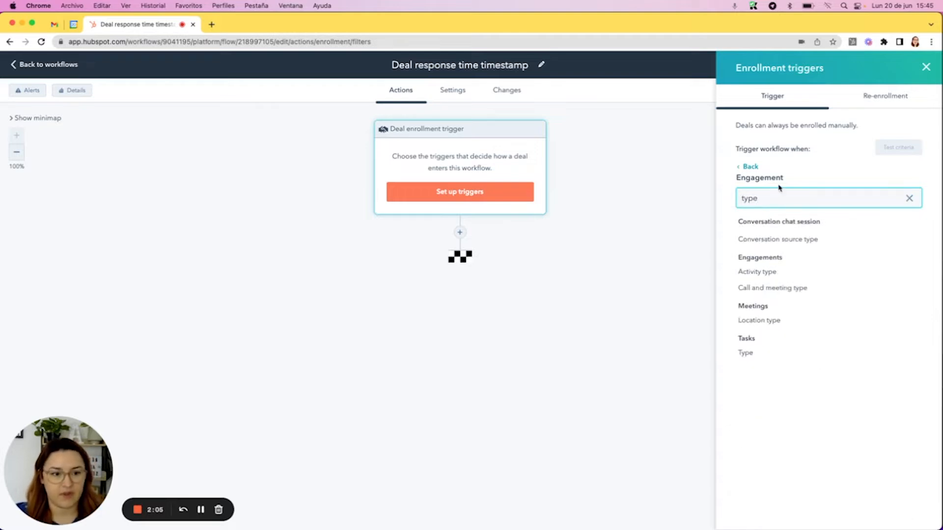
left_click(796, 275)
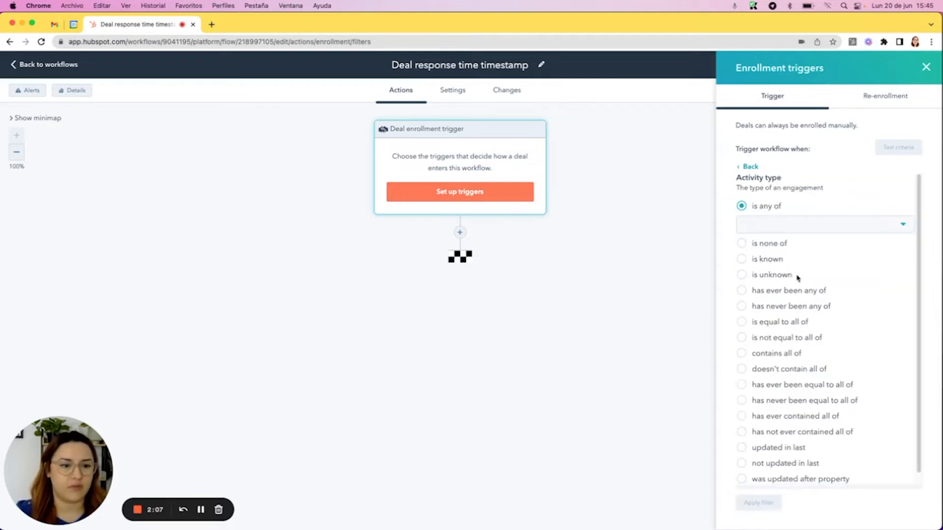
Examine the activity types available for the trigger's "is any of" condition
left_click(819, 232)
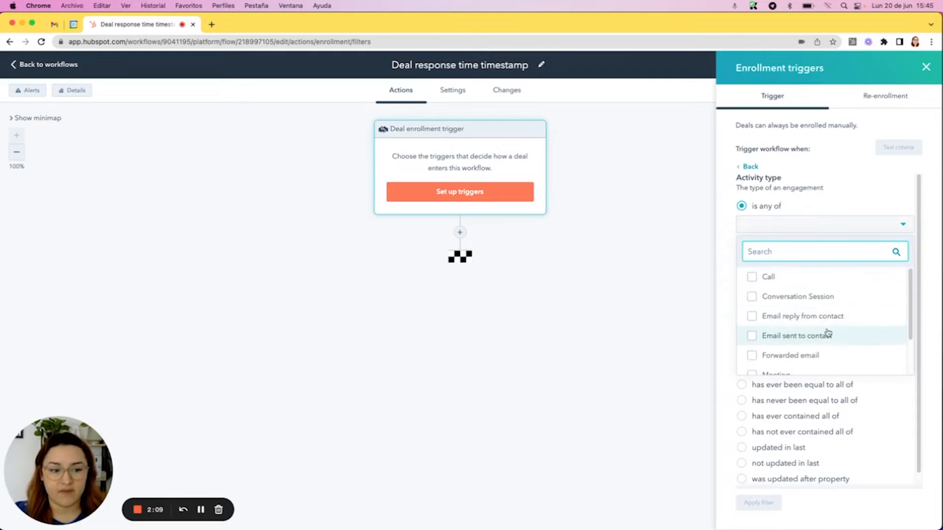
scroll(862, 315, "down", 1)
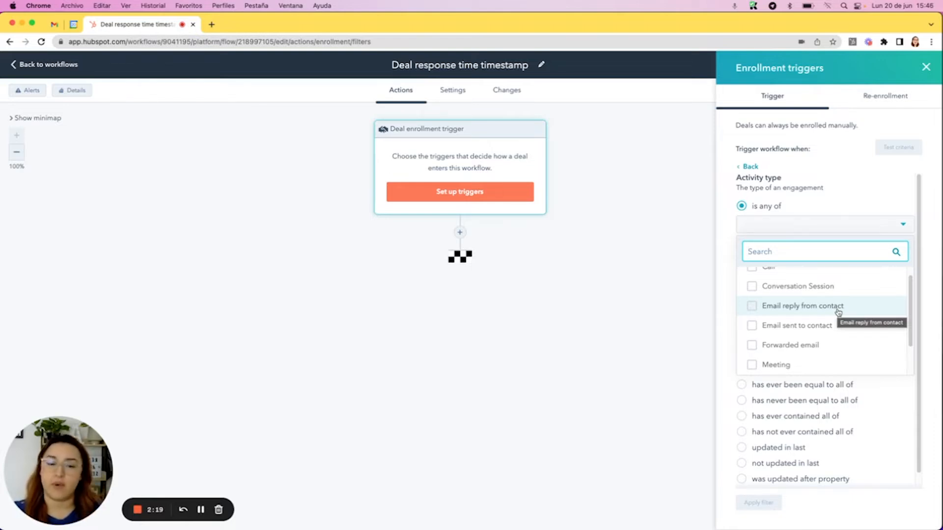
scroll(838, 312, "up", 1)
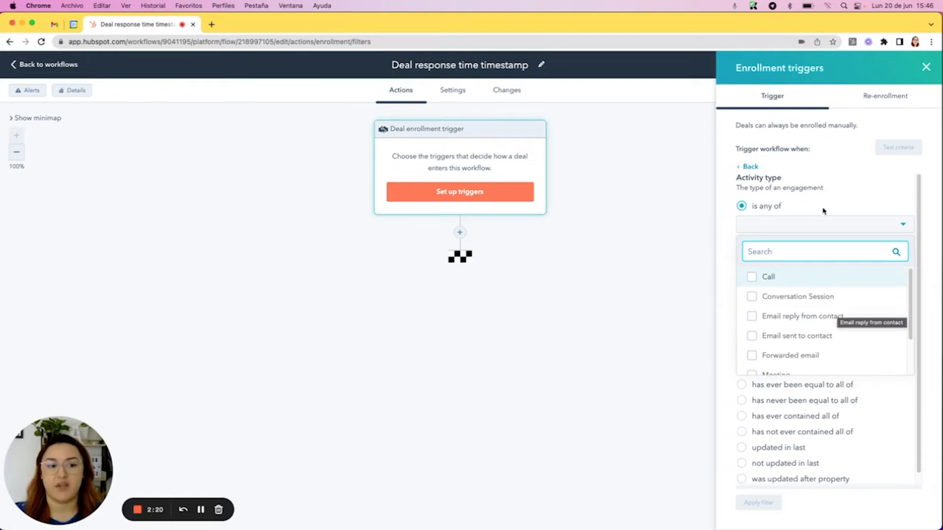
left_click(737, 176)
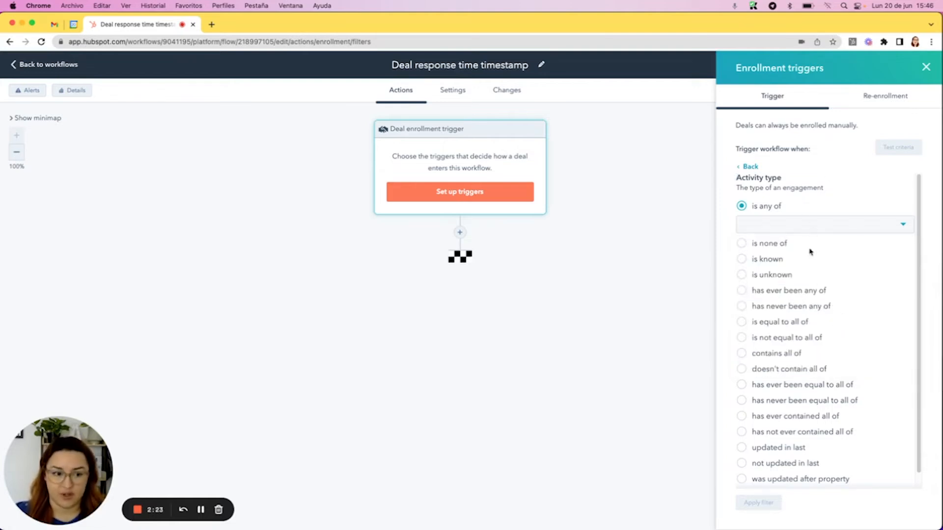
left_click(808, 225)
scroll(812, 304, "down", 2)
scroll(816, 286, "up", 1)
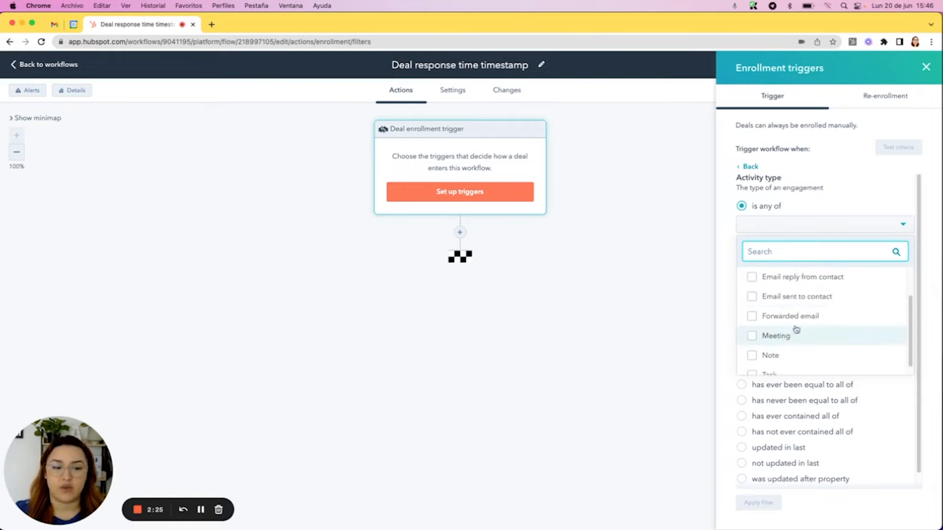
scroll(826, 319, "down", 1)
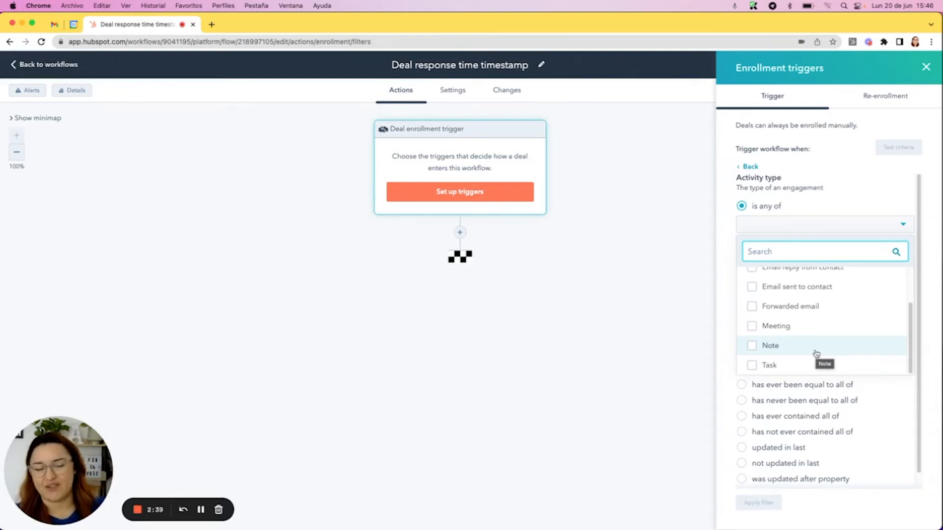
scroll(815, 311, "up", 3)
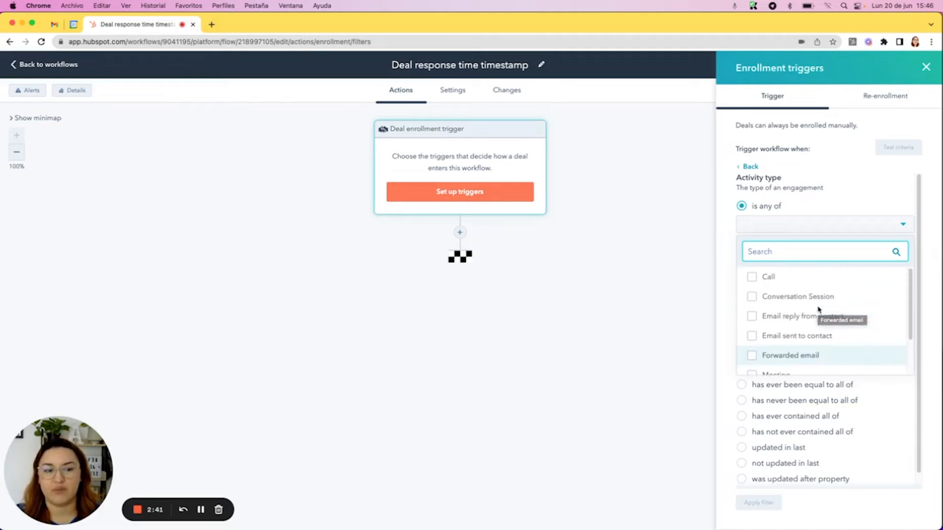
Set the trigger's activity type to any of Call, Email sent to contact or Meeting, and save the enrollment trigger
left_click(791, 277)
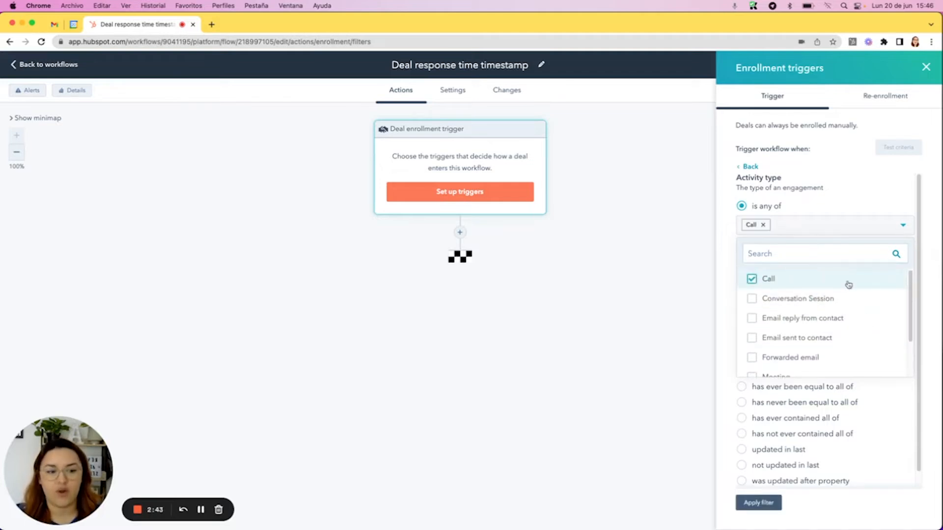
left_click(778, 318)
scroll(788, 304, "down", 1)
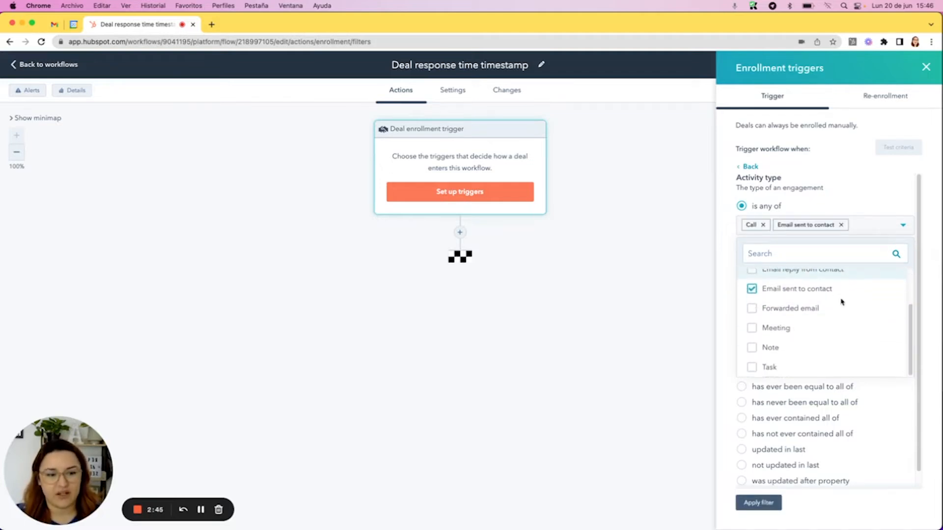
left_click(800, 328)
left_click(860, 195)
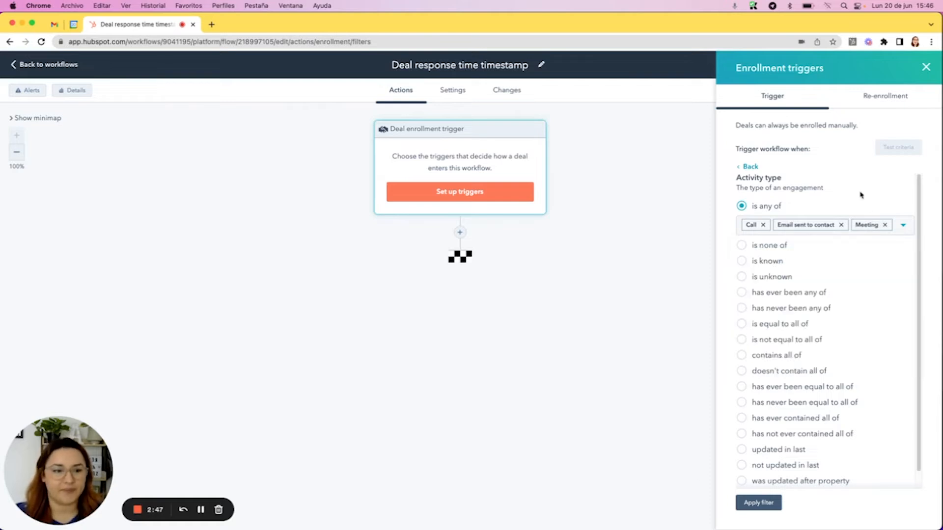
left_click(748, 498)
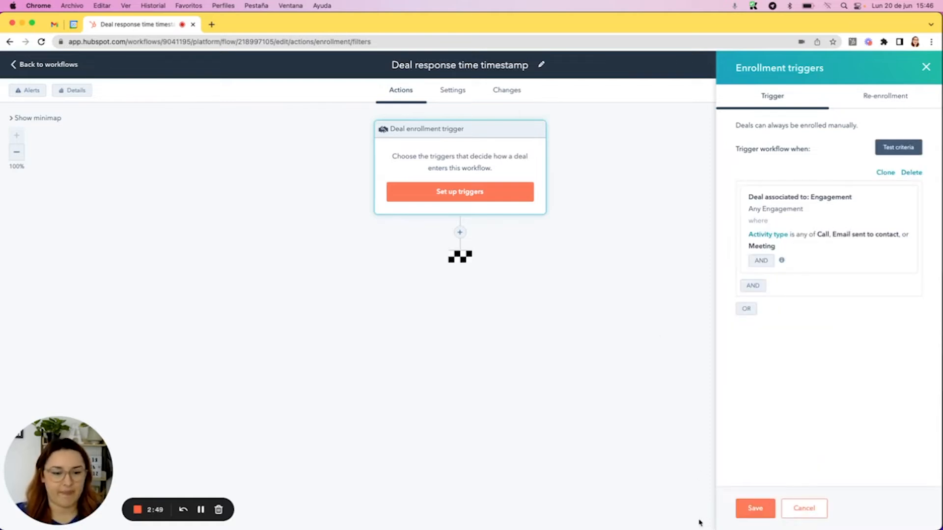
left_click(751, 509)
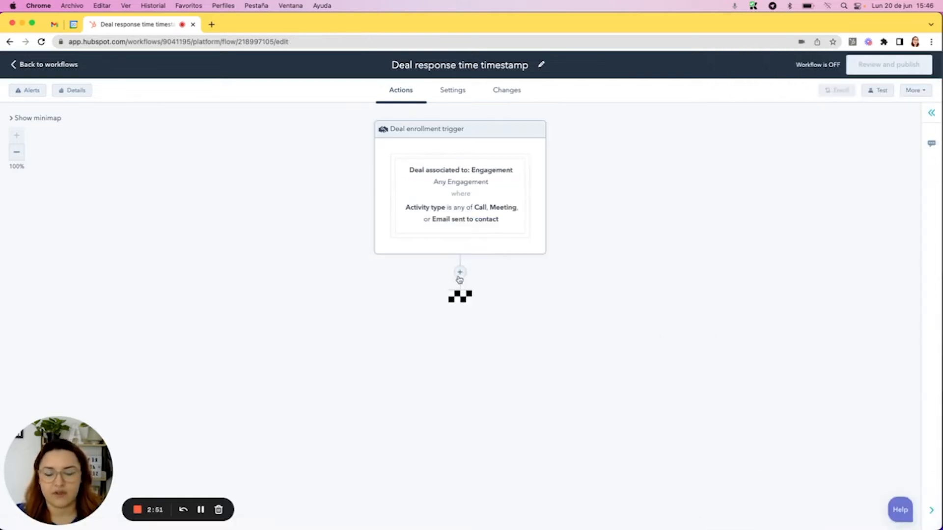
Add a Set property value action after the trigger that stamps the deal's First sales activity with the Date of step, and save it
left_click(459, 273)
scroll(837, 291, "down", 5)
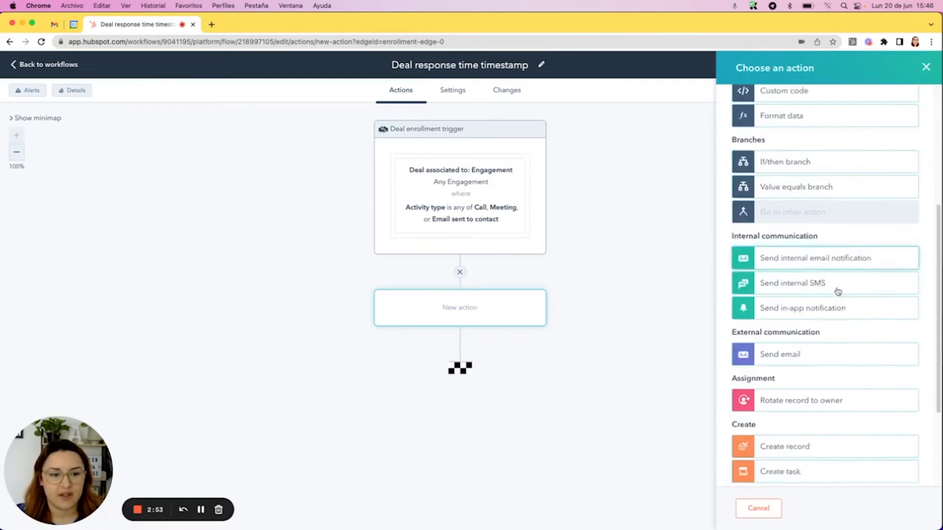
scroll(838, 291, "down", 3)
left_click(777, 382)
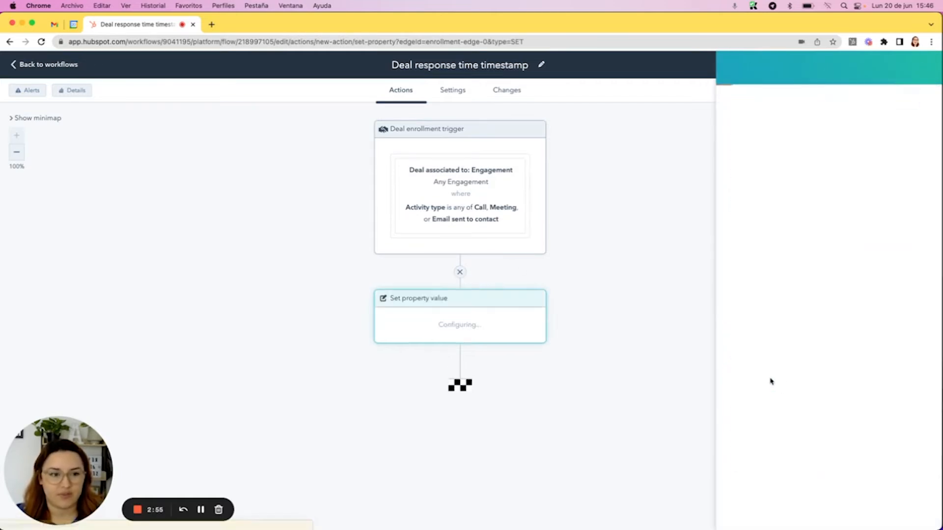
left_click(781, 168)
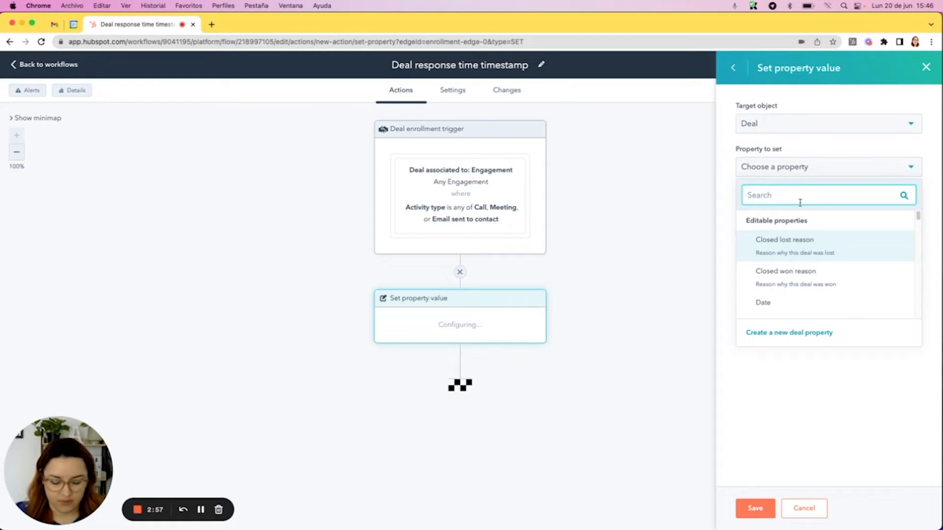
type("firs")
left_click(832, 245)
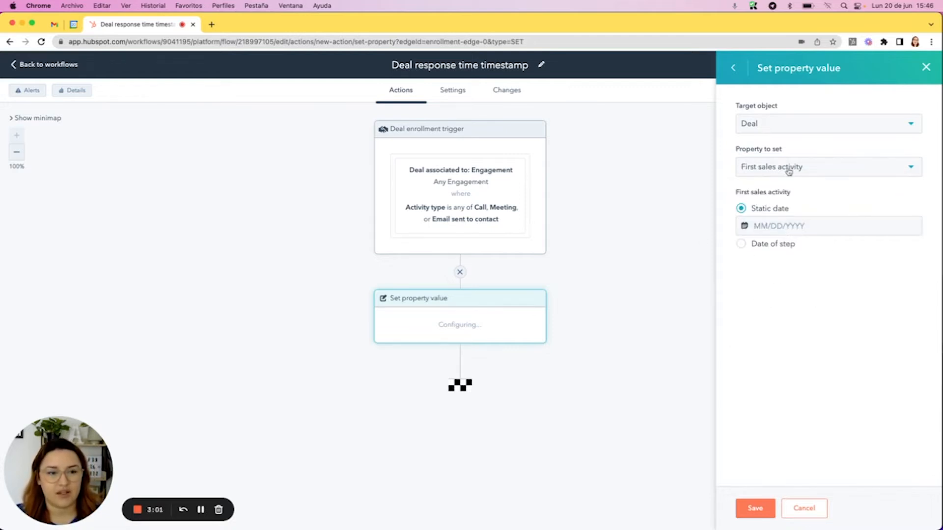
left_click(767, 245)
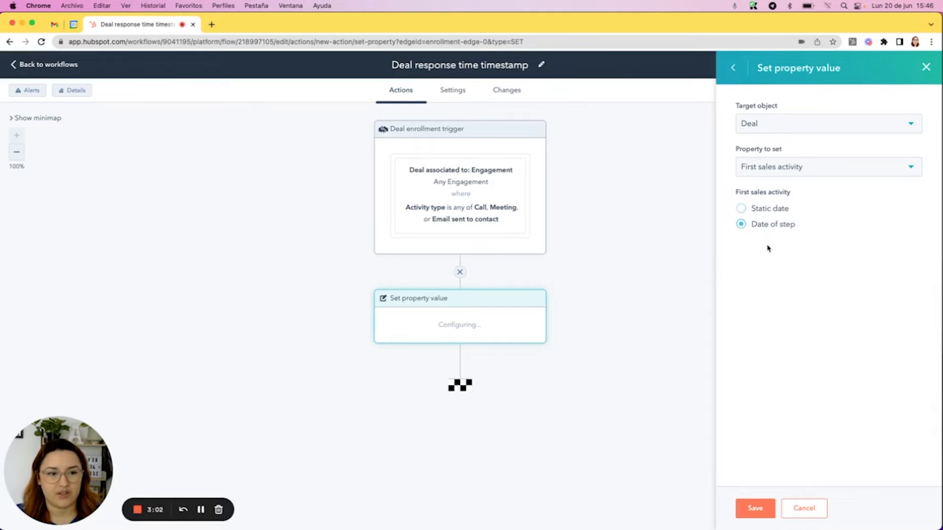
left_click(758, 502)
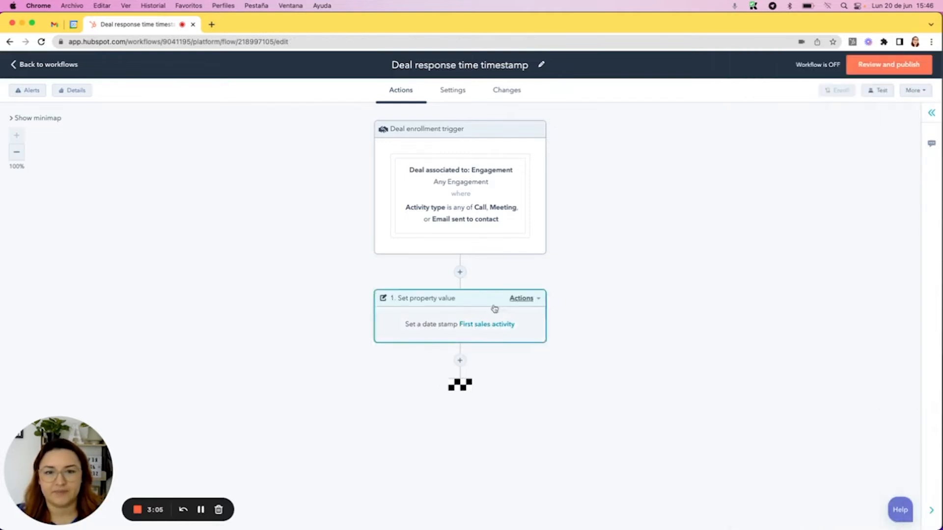
Turn on the workflow without enrolling existing deals, and switch it off again
left_click(887, 66)
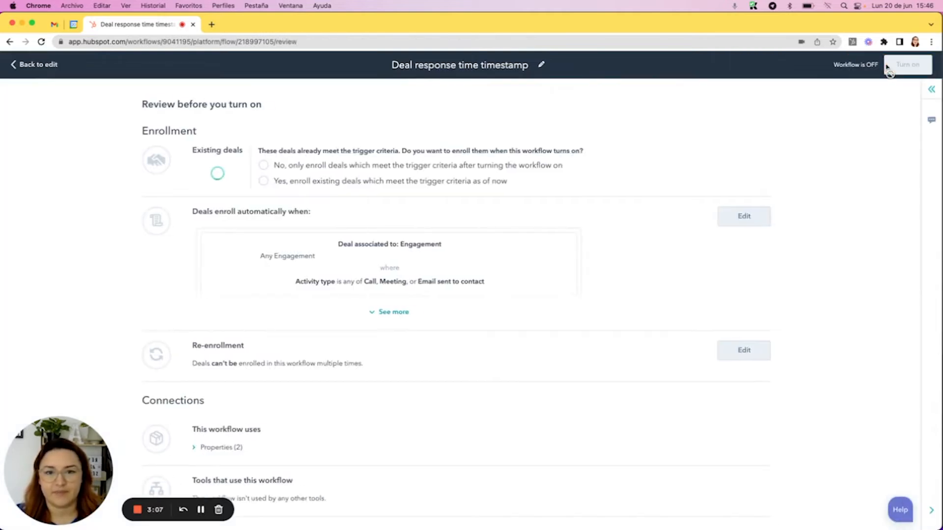
left_click(374, 164)
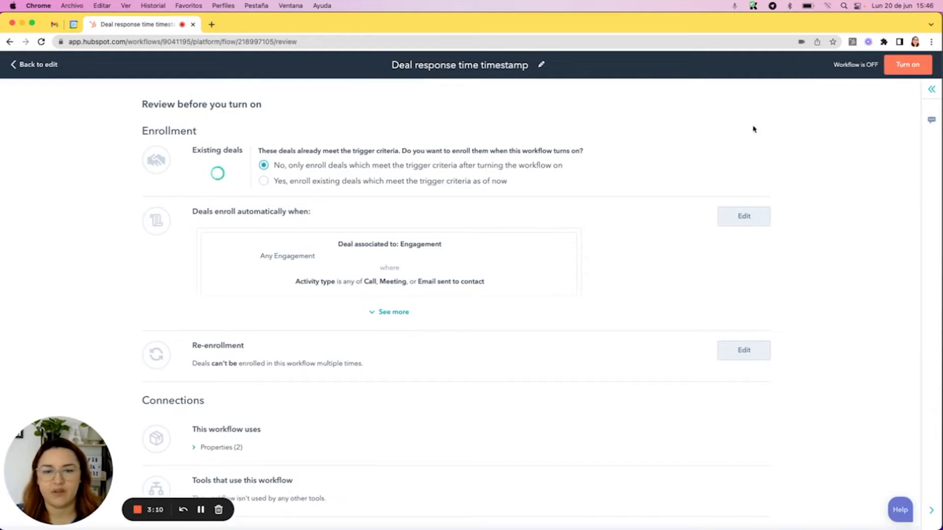
left_click(908, 68)
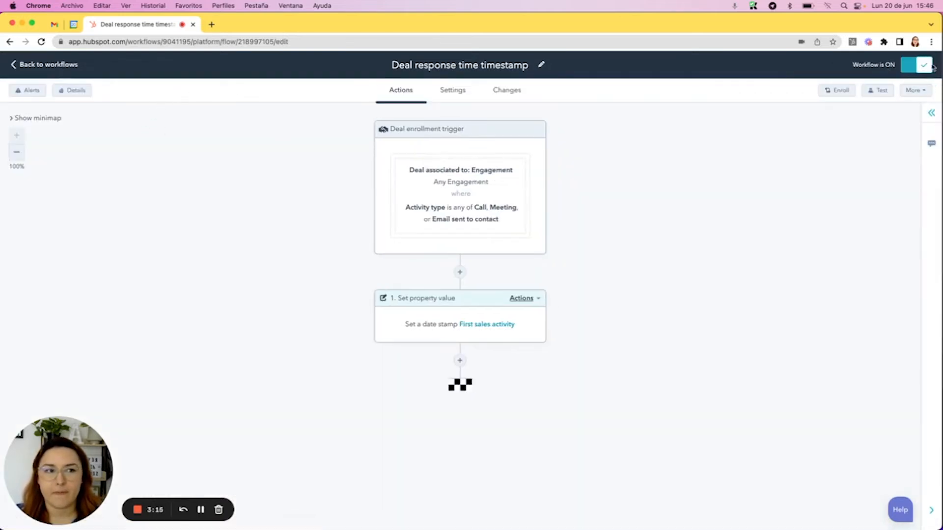
left_click(906, 69)
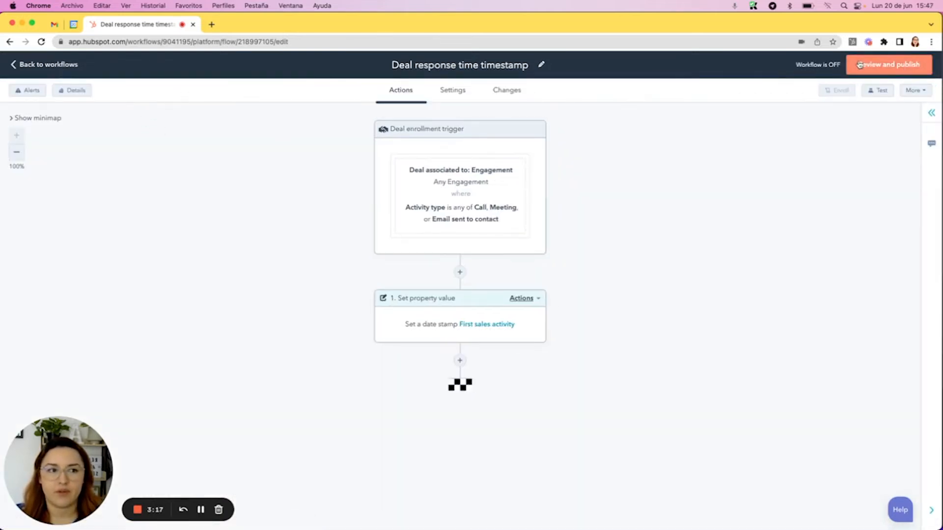
Review the workflow and turn it on, enrolling only deals that meet the trigger criteria after activation
left_click(886, 68)
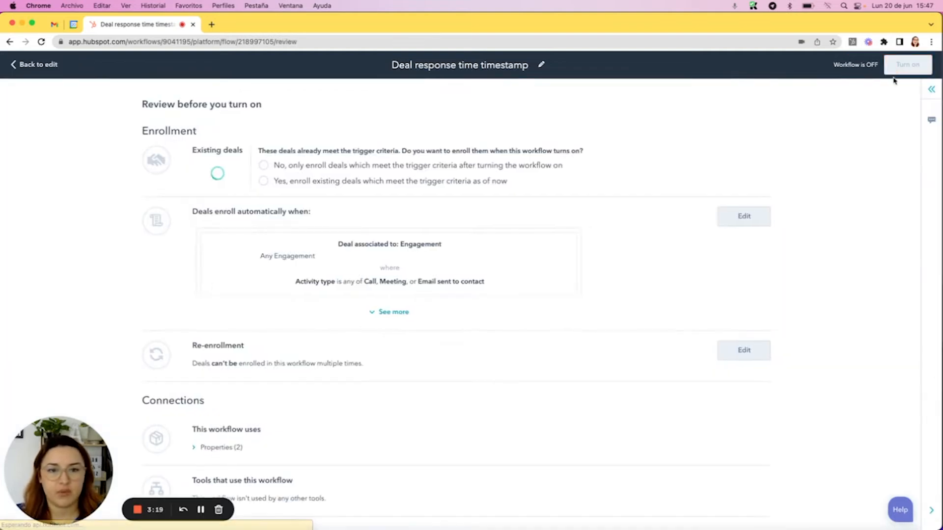
left_click(443, 170)
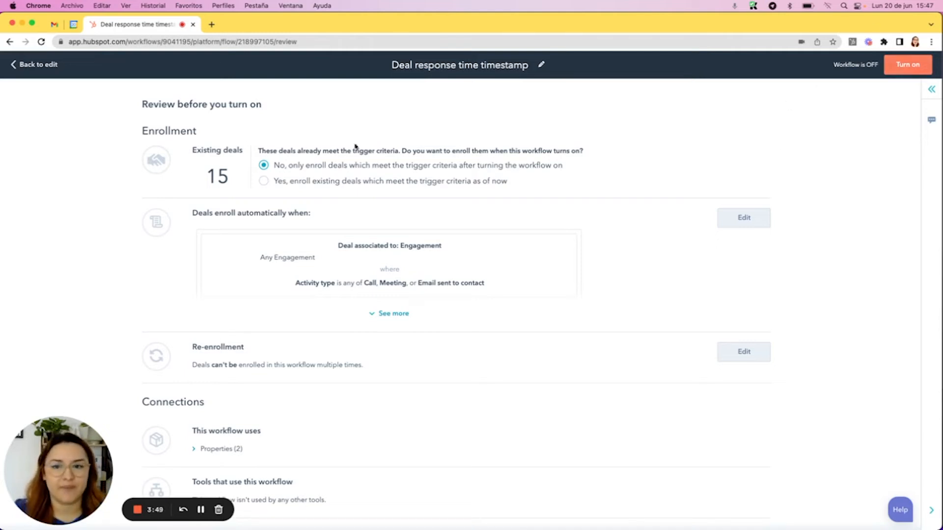
left_click(908, 64)
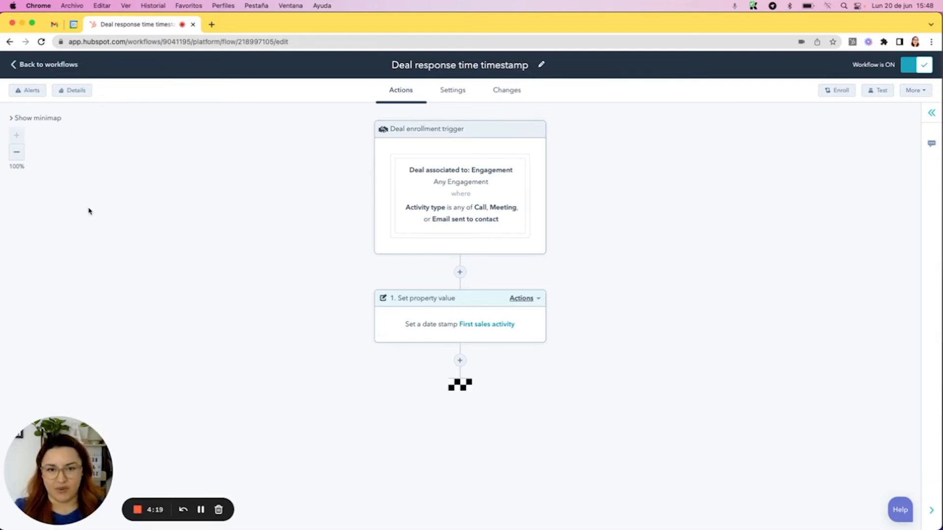
Leave the workflow editor and open the list of reports
left_click(44, 69)
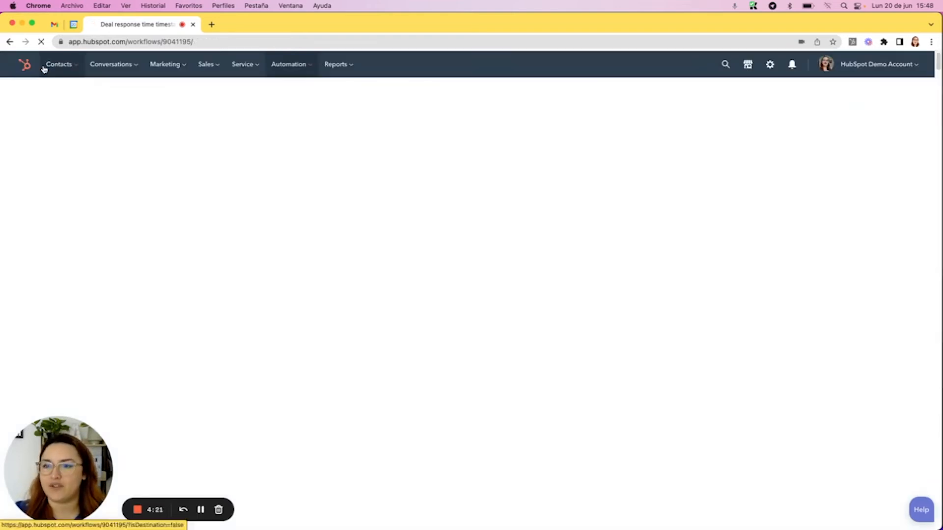
left_click(342, 69)
left_click(360, 150)
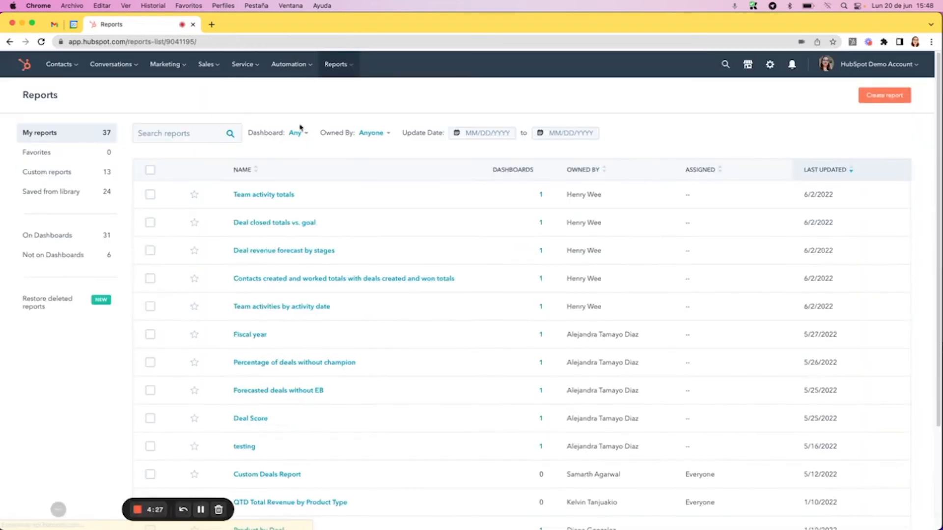
Start a new single object report from scratch, based on Deals
left_click(875, 97)
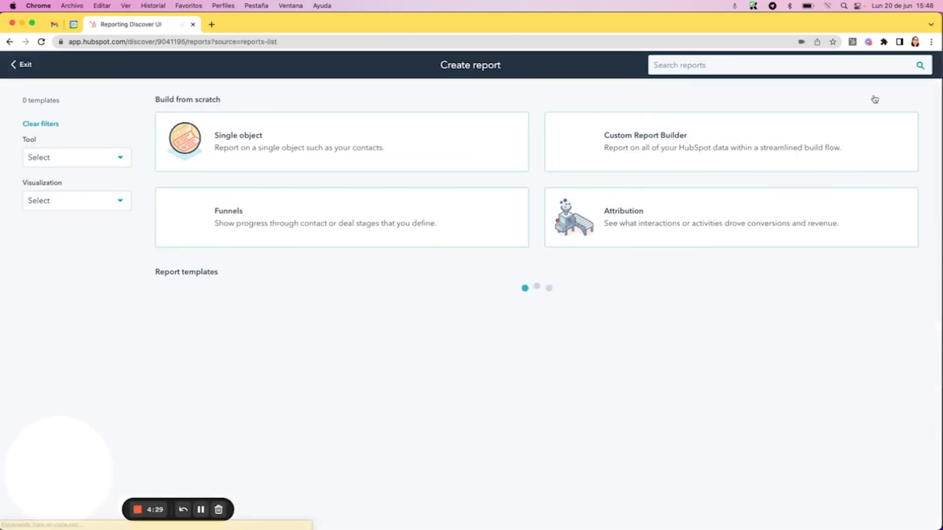
left_click(265, 136)
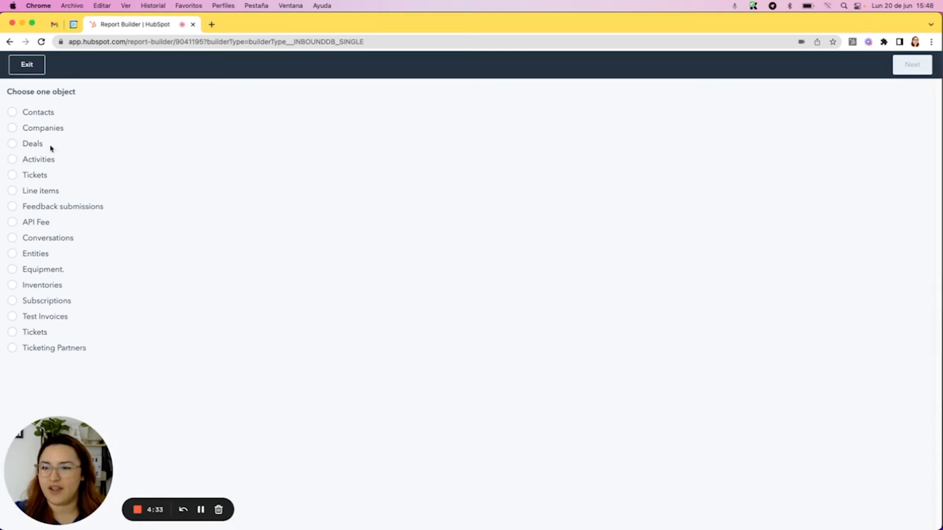
left_click(31, 143)
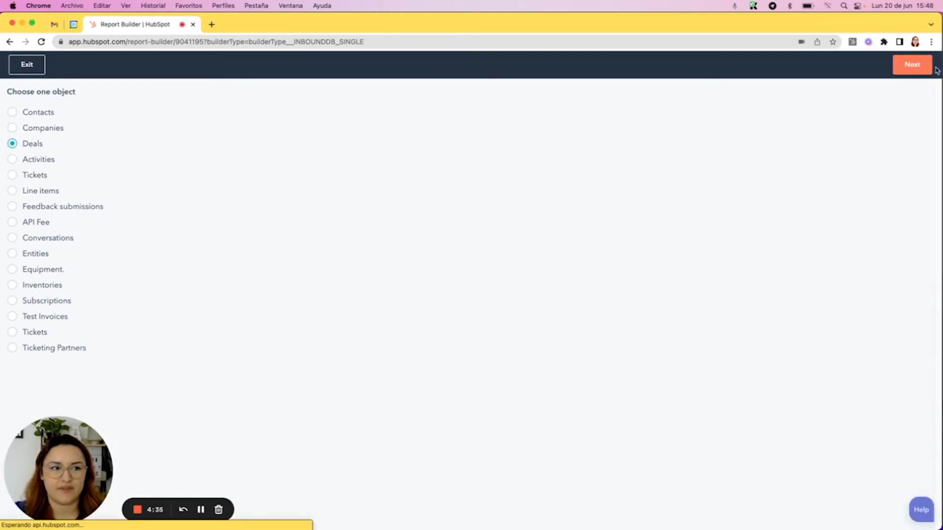
left_click(914, 66)
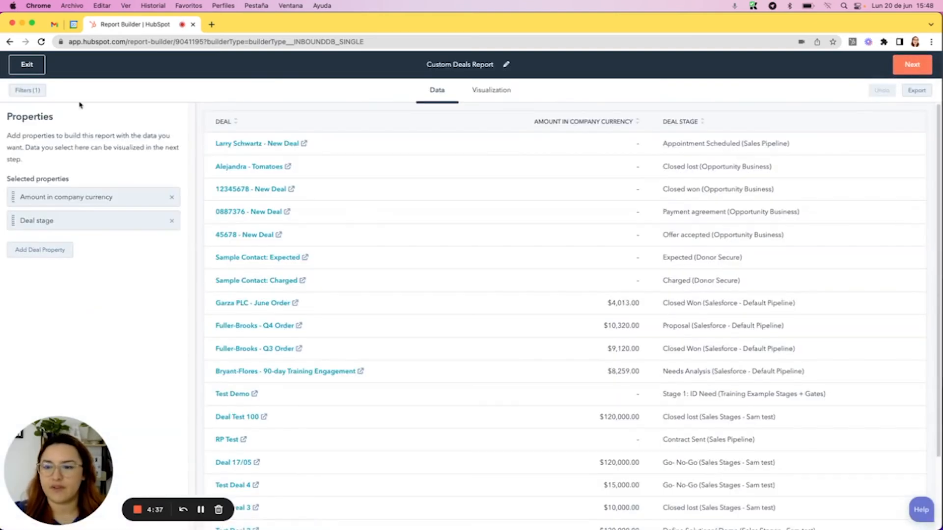
Add the Deal response time property to the report and display it in the bar chart
left_click(47, 249)
left_click(92, 141)
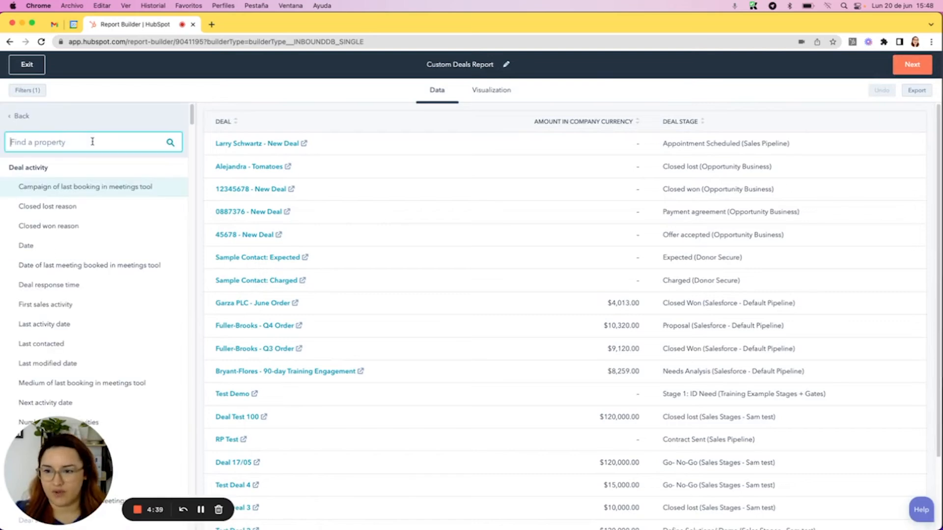
type("time")
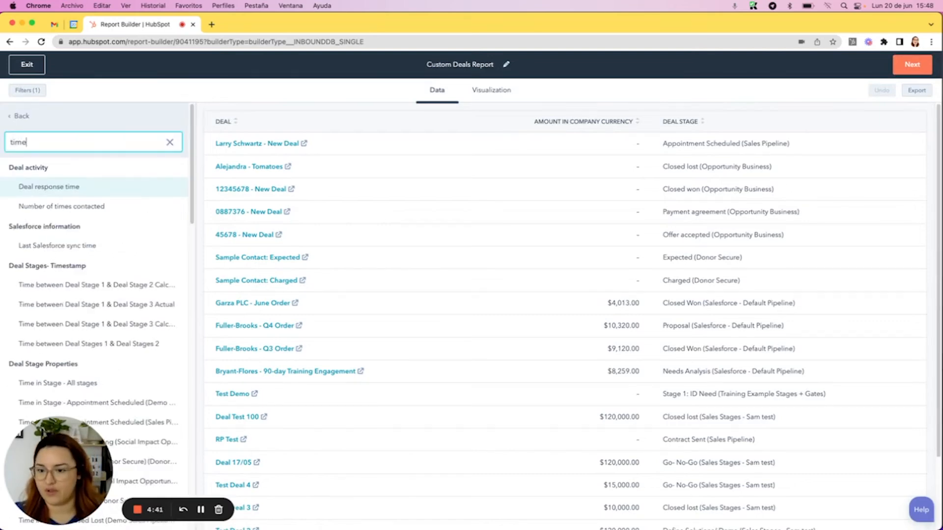
left_click(34, 186)
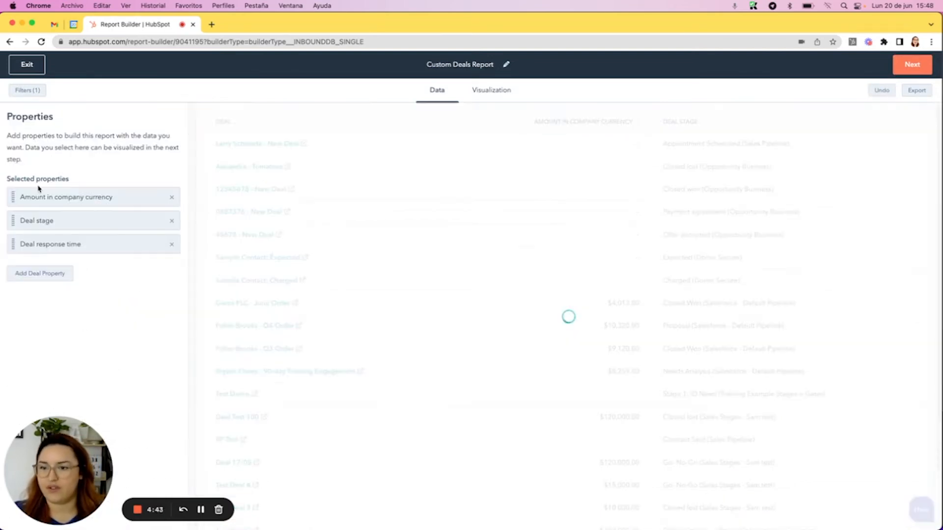
left_click(483, 97)
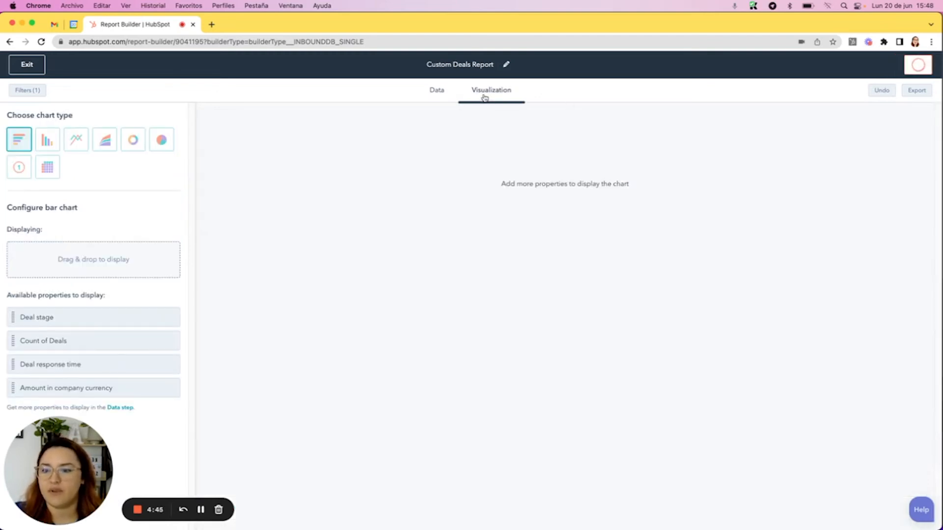
left_click_drag(85, 365, 91, 256)
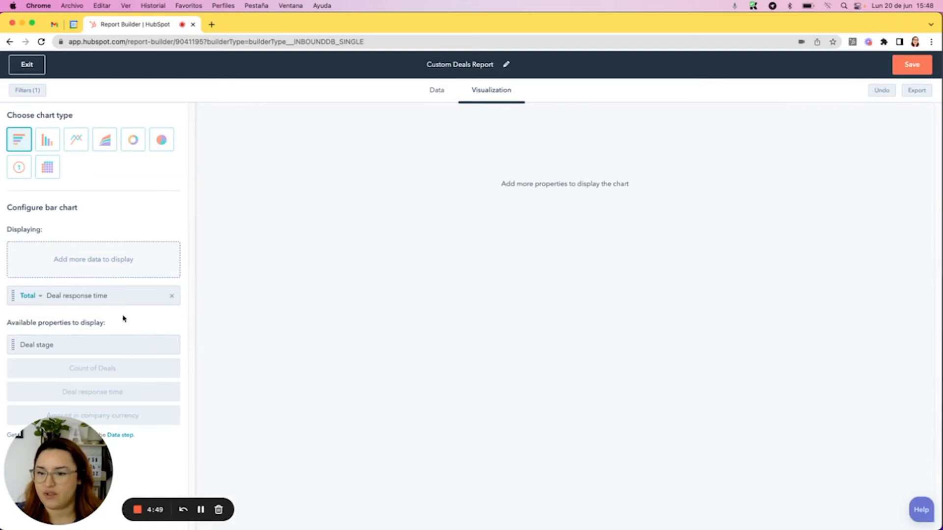
Return to the report's data and add the Owner assigned date deal property
left_click(120, 435)
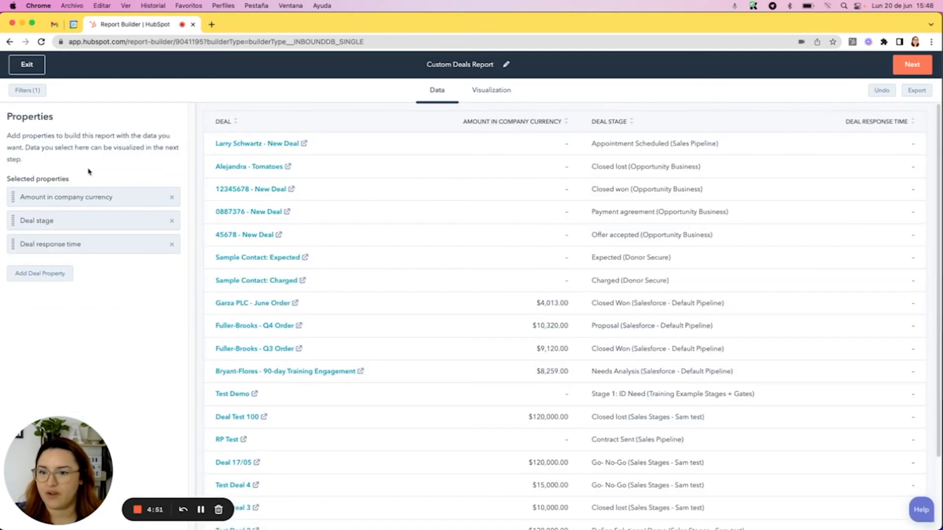
left_click(53, 276)
left_click(83, 141)
type("owner")
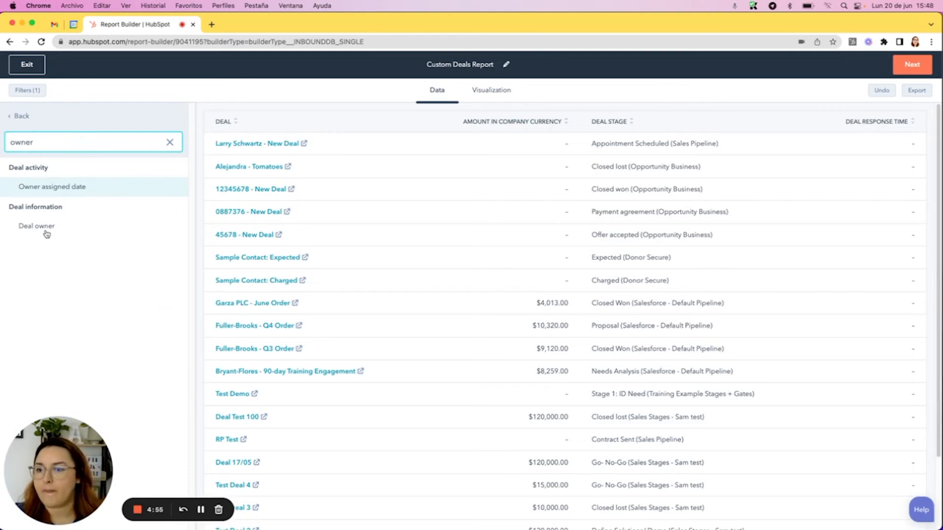
left_click(71, 192)
Display Owner assigned date in the bar chart, measured by the Average of Deal response time
left_click(497, 91)
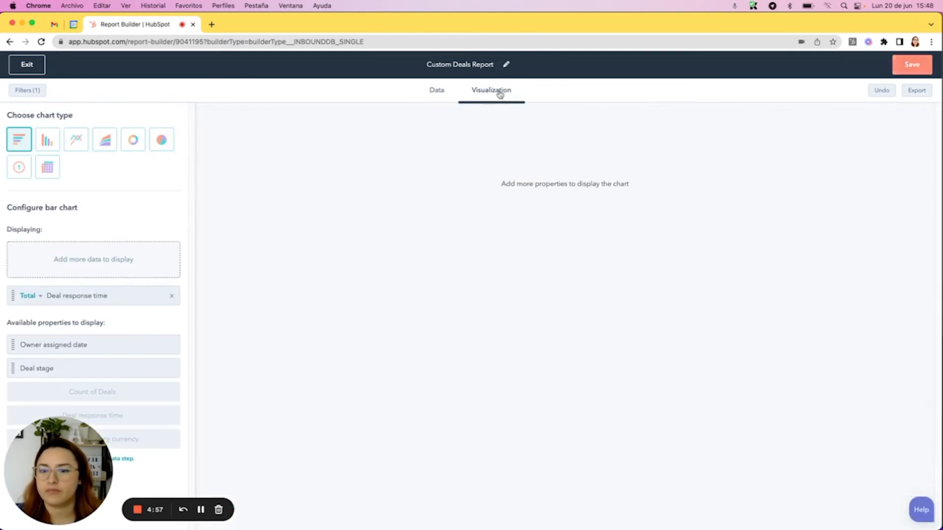
left_click_drag(108, 344, 107, 255)
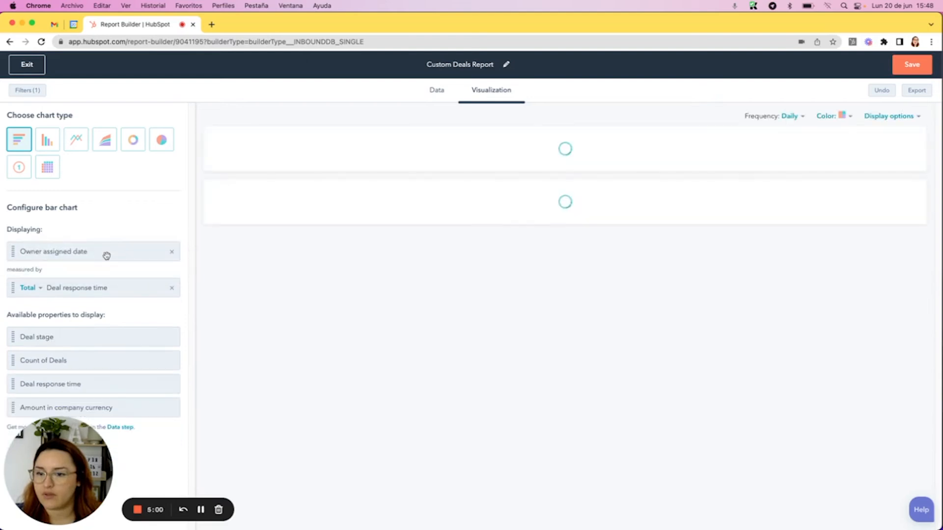
left_click(30, 288)
left_click(49, 339)
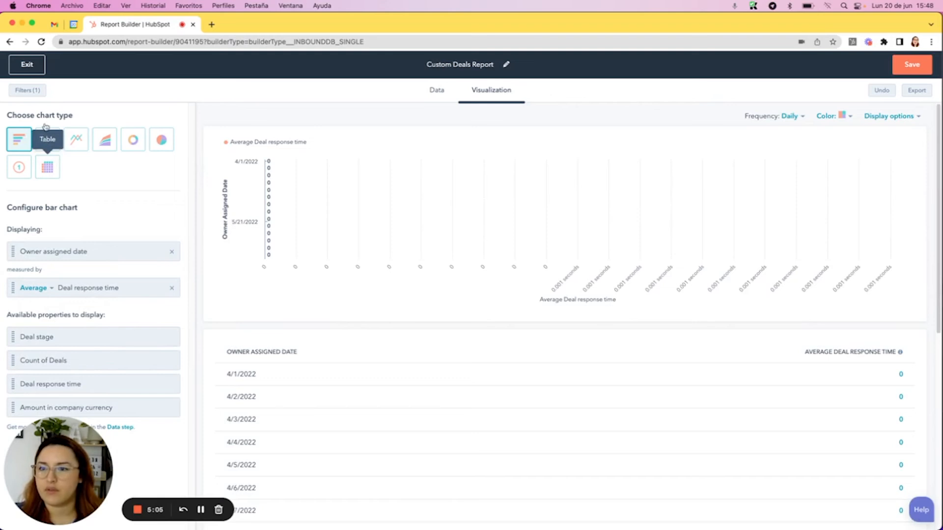
Change the required Create date filter of the report to all time and update it
left_click(31, 90)
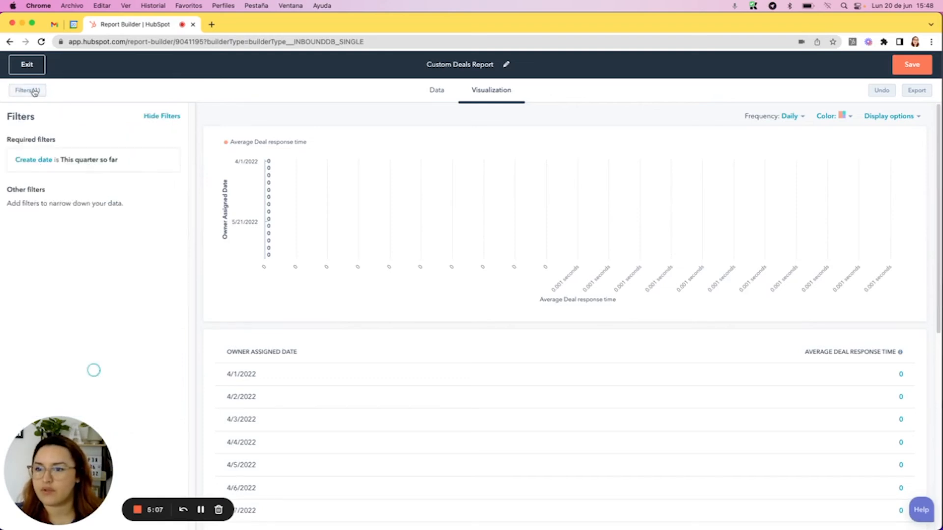
left_click(84, 158)
left_click(50, 330)
left_click(33, 332)
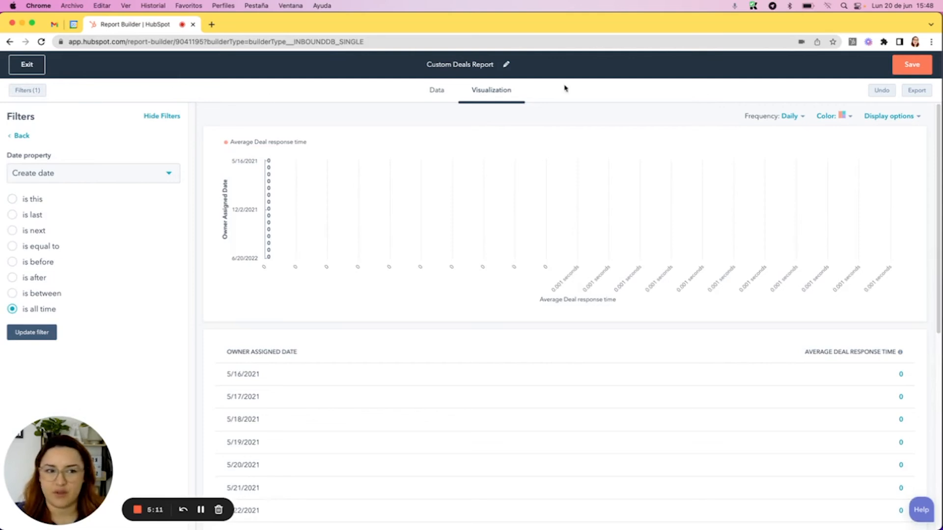
Set the bar chart's frequency to Monthly and return to the chart configuration
left_click(788, 116)
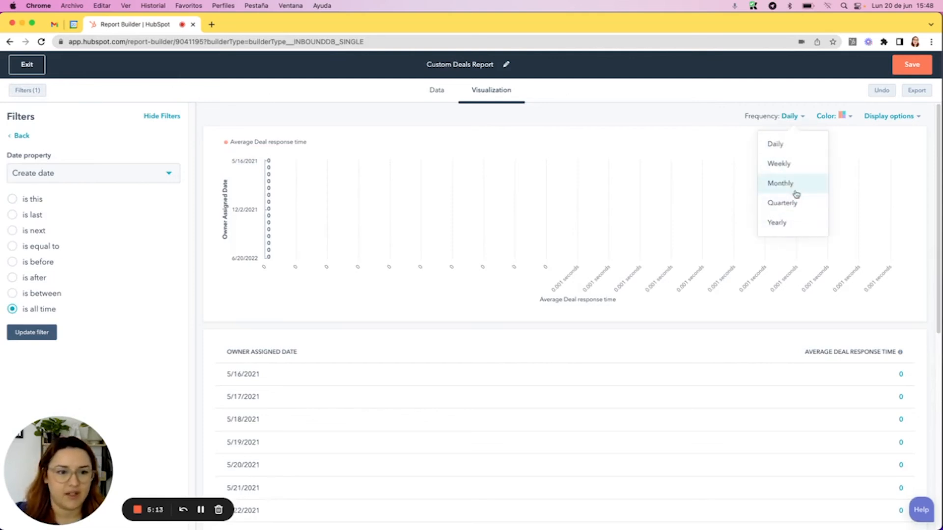
left_click(791, 167)
left_click(777, 117)
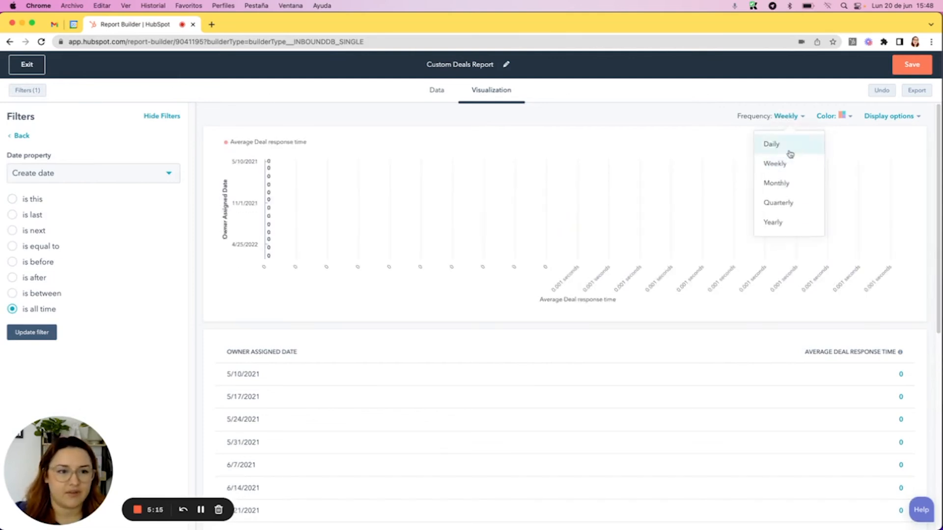
left_click(790, 185)
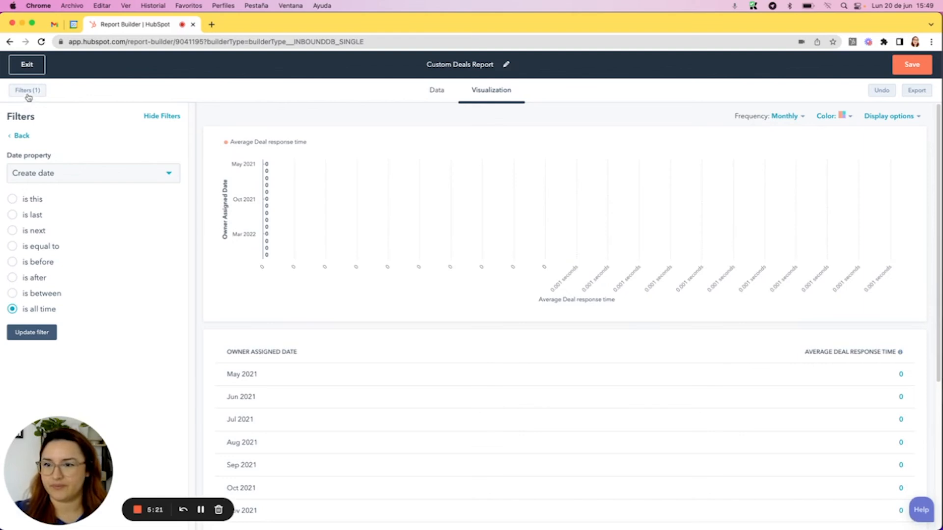
left_click(29, 91)
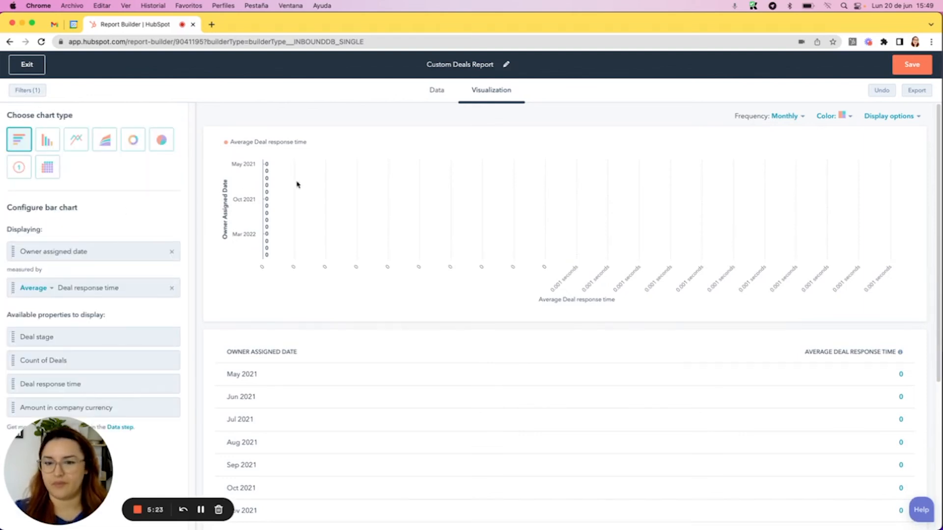